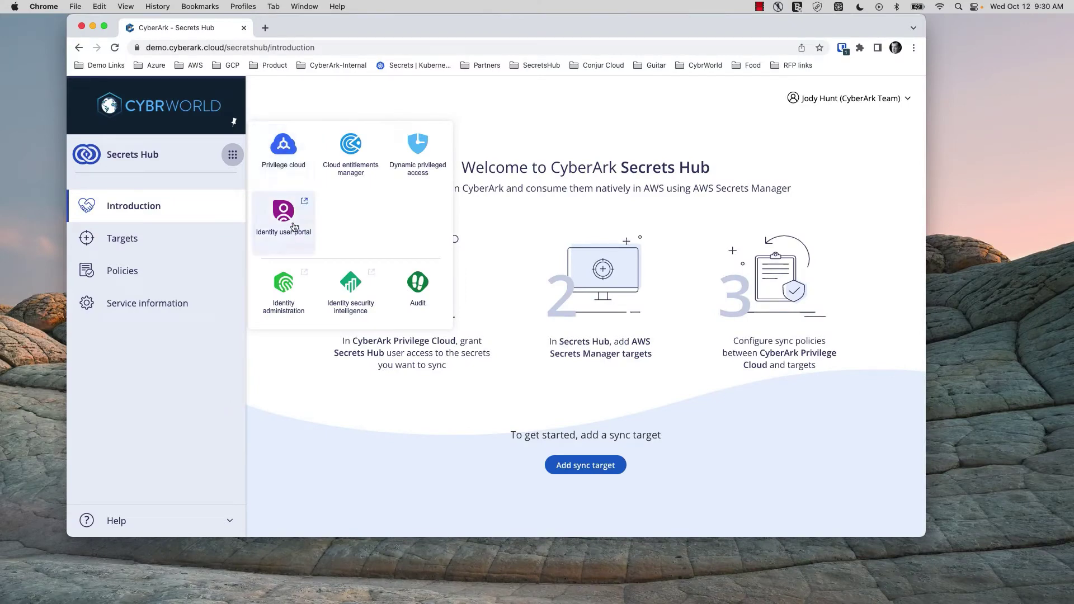
# Step: Launch the Identity user portal from the Secrets Hub app switcher
pyautogui.click(283, 220)
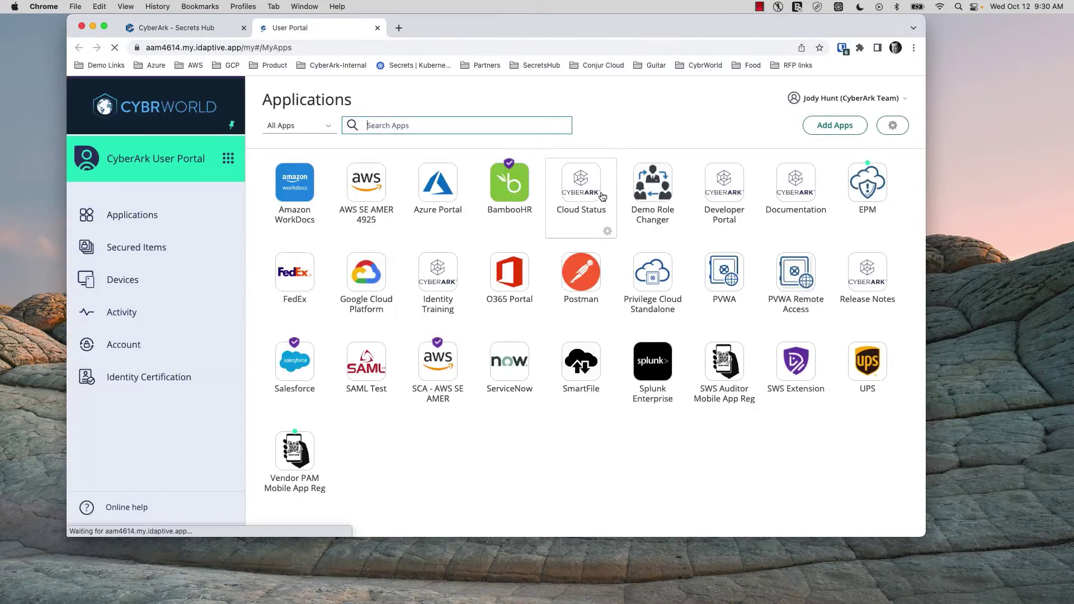
# Step: Submit the Development Team role in Demo Role Changer, then go back to the User Portal tab
pyautogui.click(656, 189)
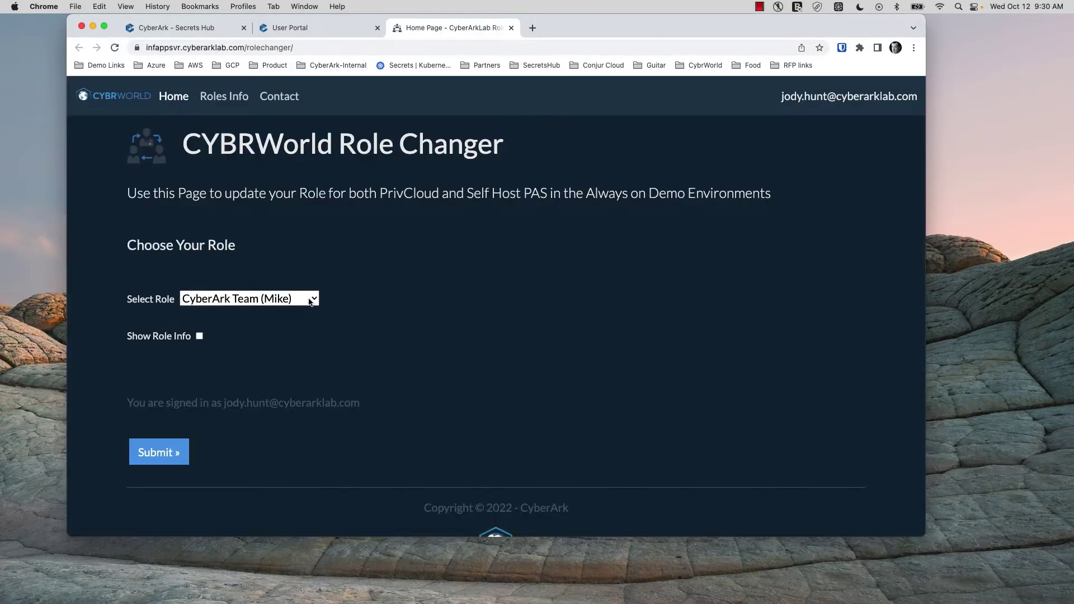
pyautogui.click(312, 301)
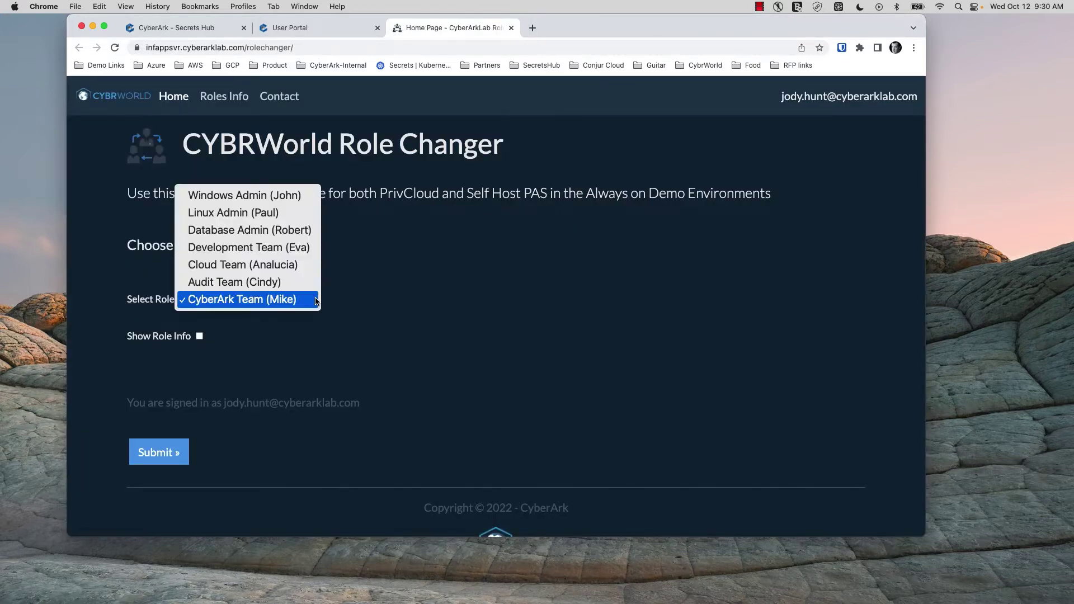
pyautogui.click(297, 249)
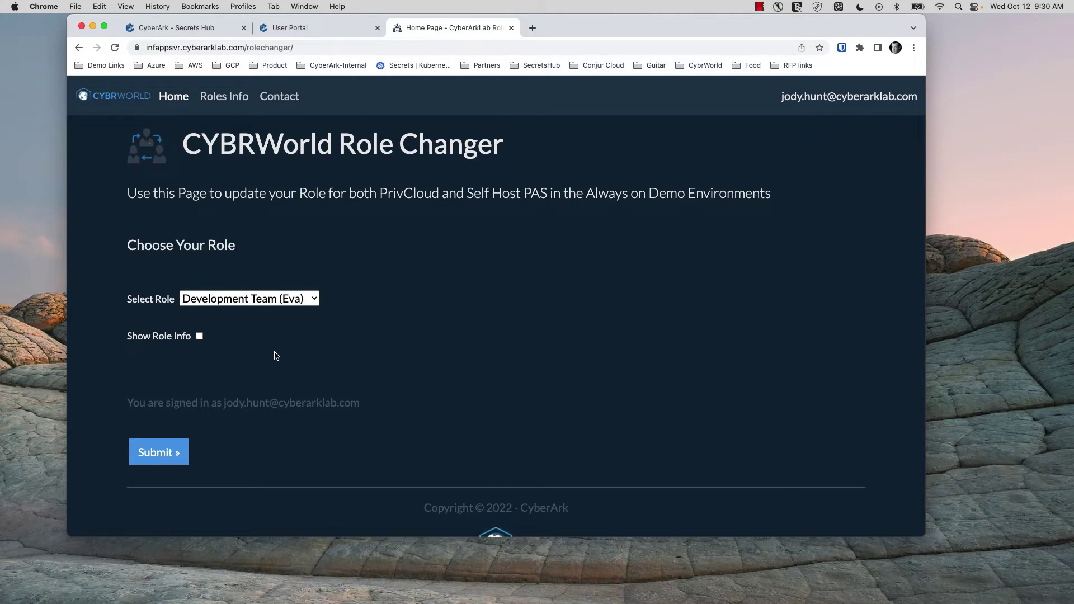
pyautogui.click(162, 457)
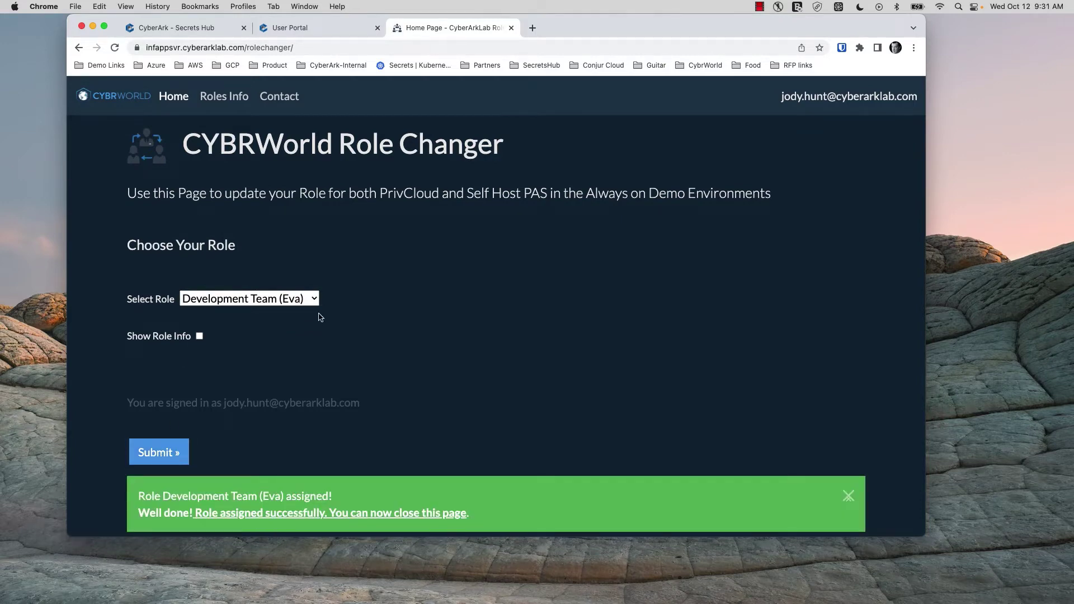
pyautogui.click(292, 28)
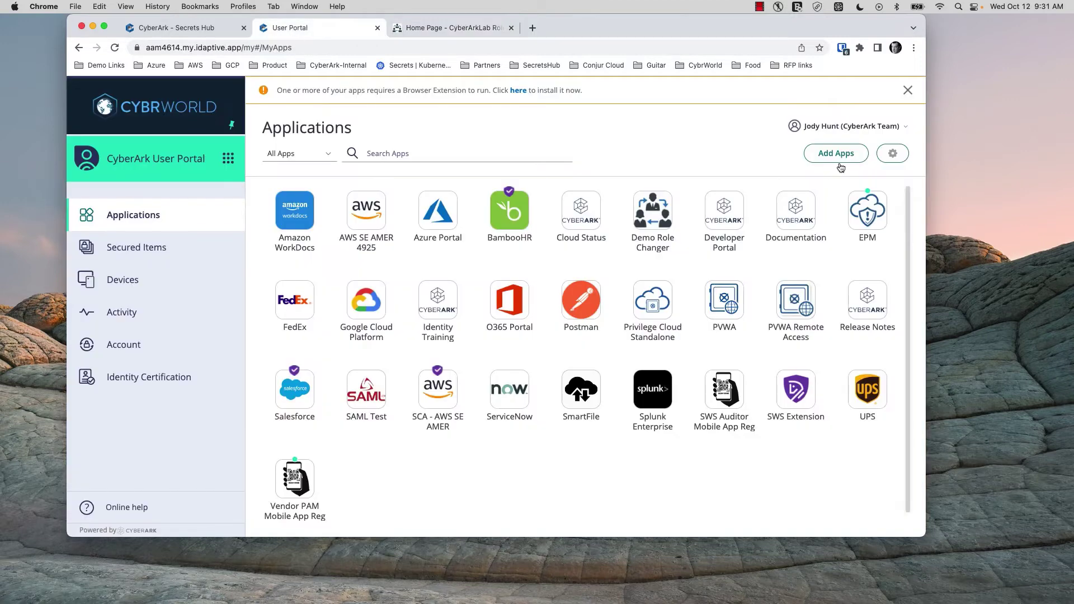
# Step: Reload rights from the user menu and launch the AWS Secrets Manager app tile
pyautogui.click(904, 130)
pyautogui.click(887, 174)
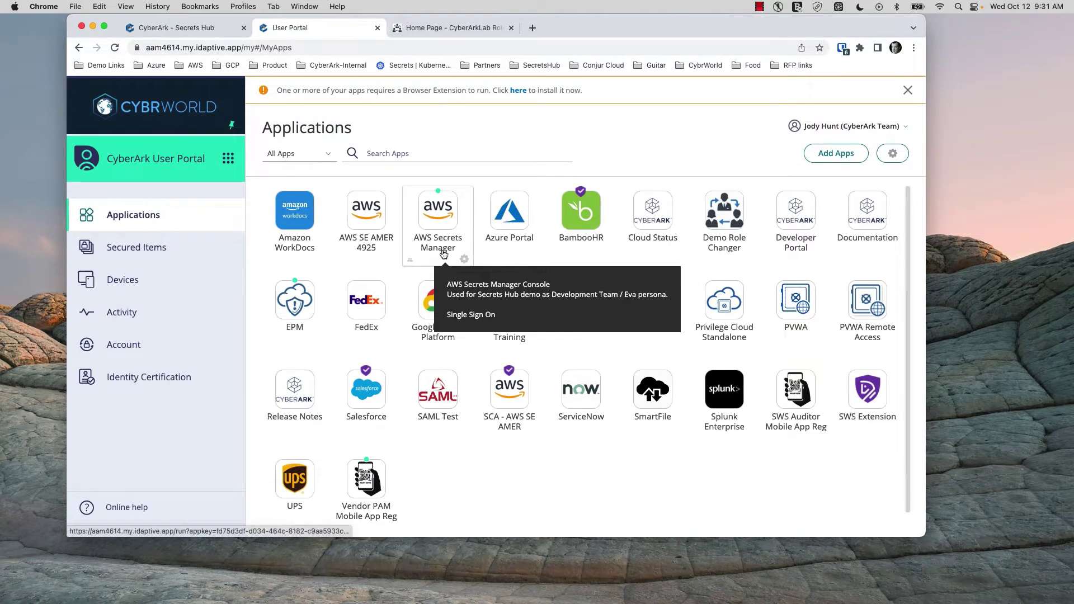
pyautogui.click(439, 219)
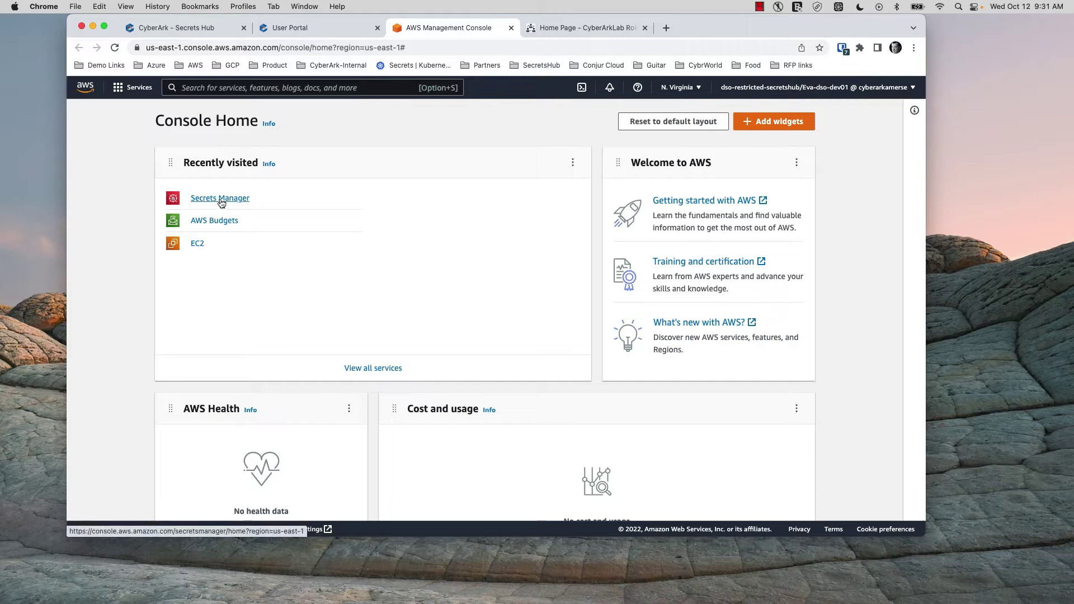
# Step: Go to Secrets Manager from the console's Recently visited list
pyautogui.click(222, 202)
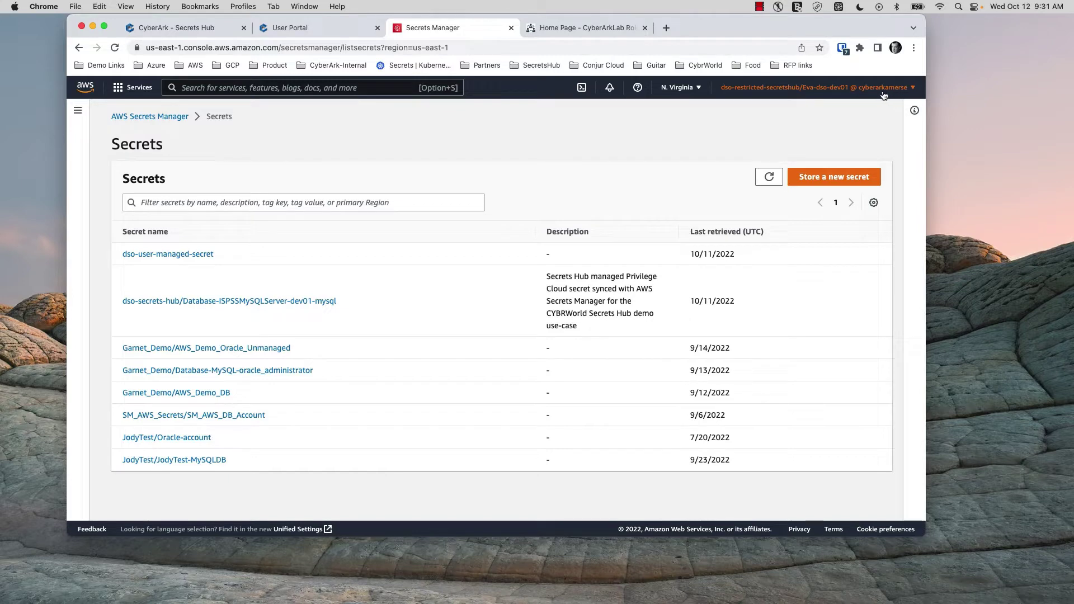
# Step: Confirm the signed-in account, filter secrets by 'dso', and open dso-user-managed-secret
pyautogui.click(907, 94)
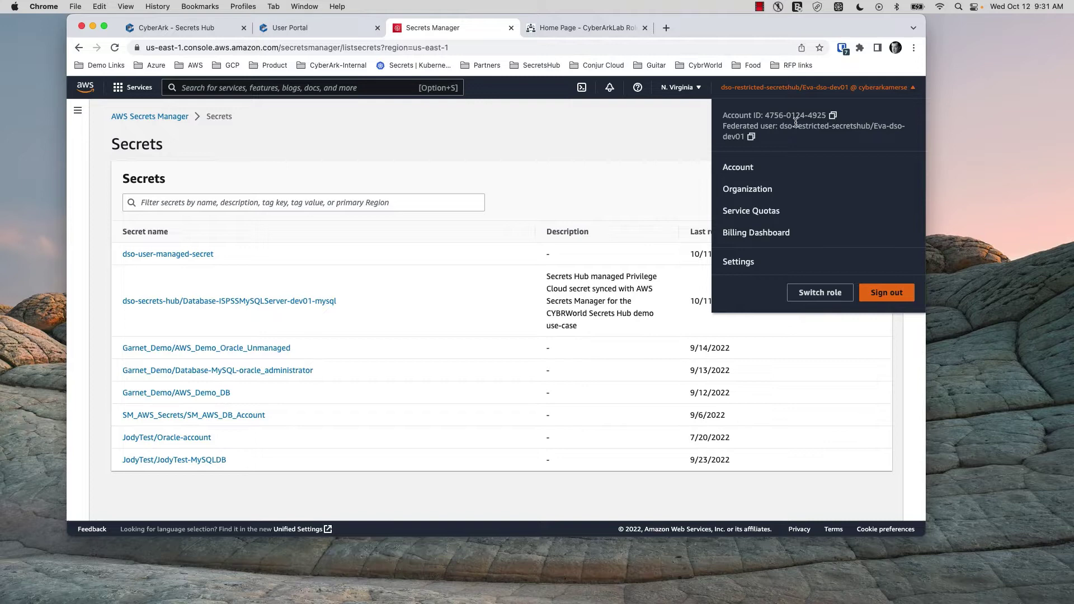
pyautogui.click(676, 132)
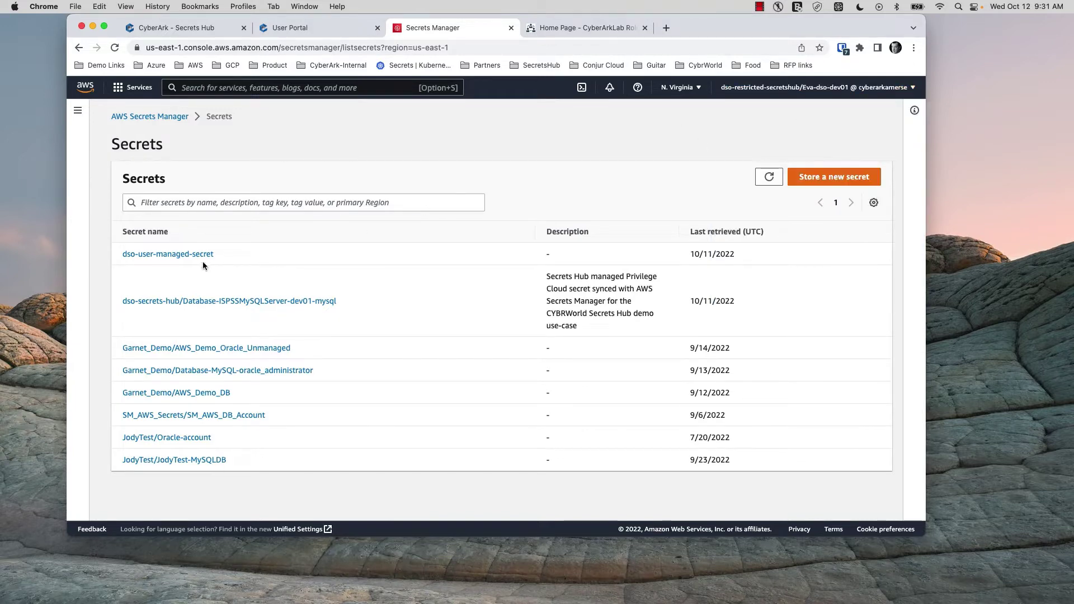
pyautogui.click(168, 202)
pyautogui.write('dso')
pyautogui.press('Return')
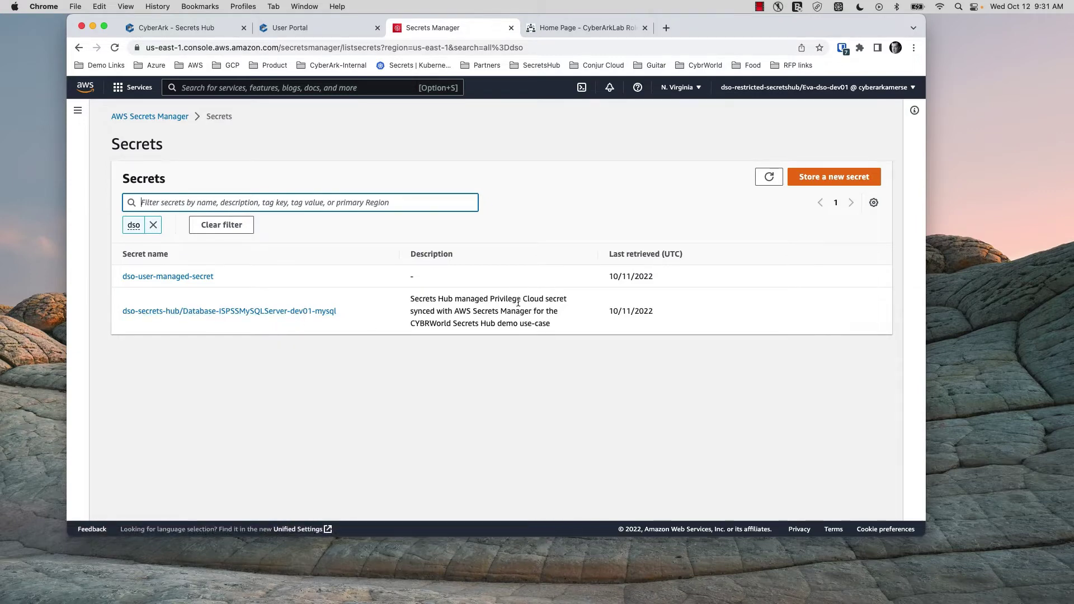
pyautogui.click(193, 276)
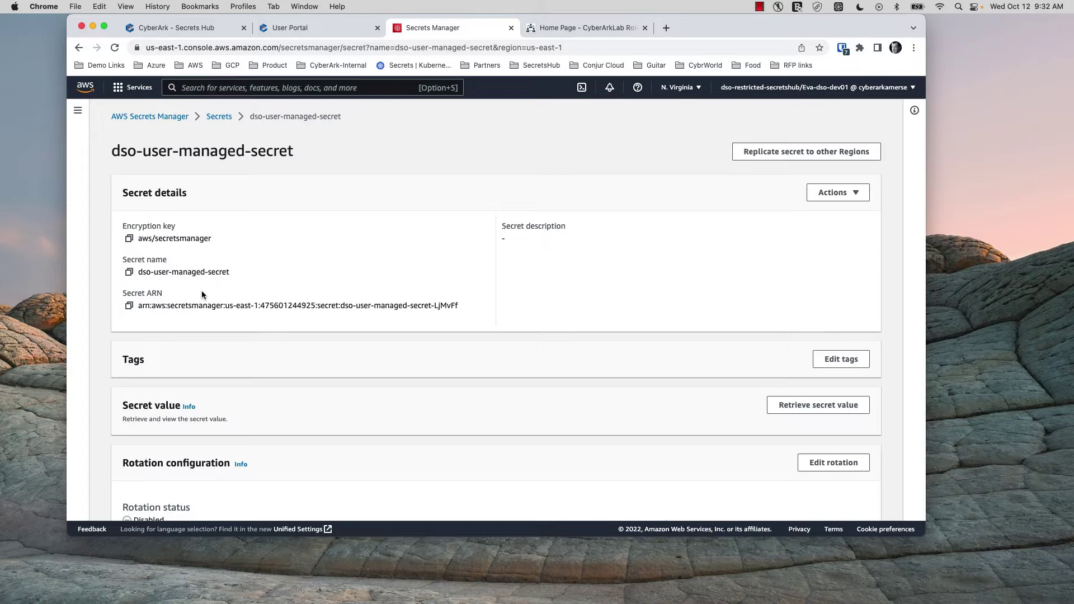
# Step: Schedule dso-user-managed-secret for deletion through Actions > Delete secret
pyautogui.click(864, 197)
pyautogui.click(832, 242)
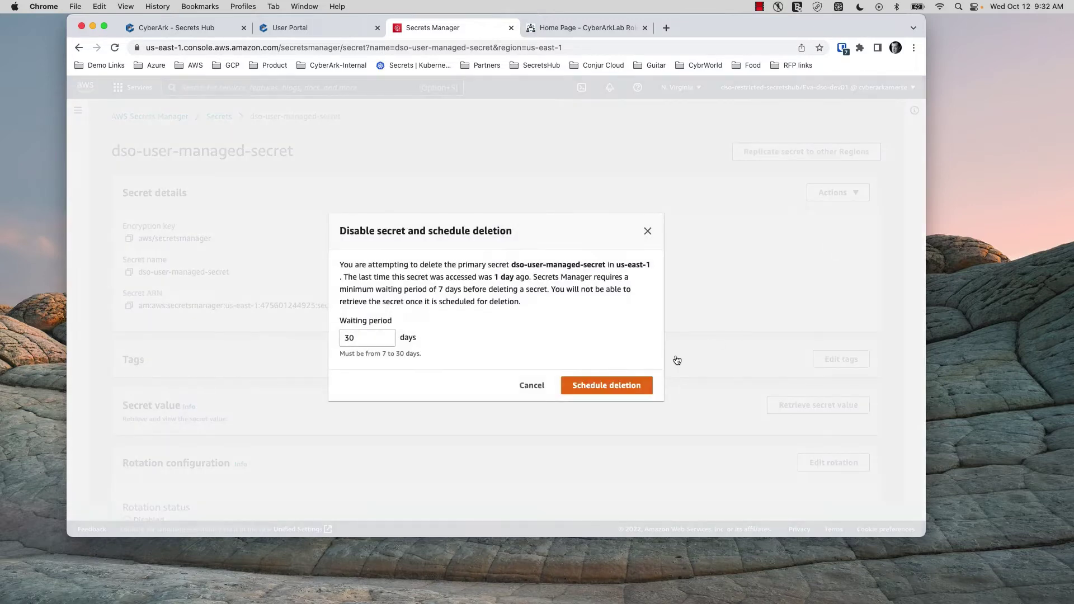
pyautogui.click(623, 385)
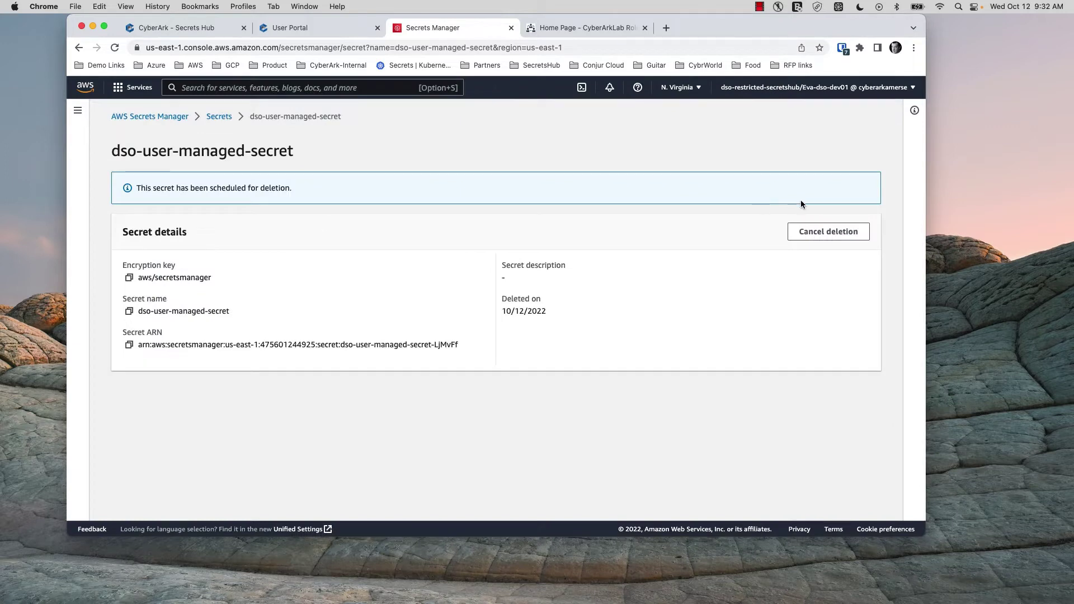
# Step: Cancel the scheduled deletion so the secret is restored
pyautogui.click(828, 232)
pyautogui.click(625, 363)
pyautogui.scroll(-2, 624, 371)
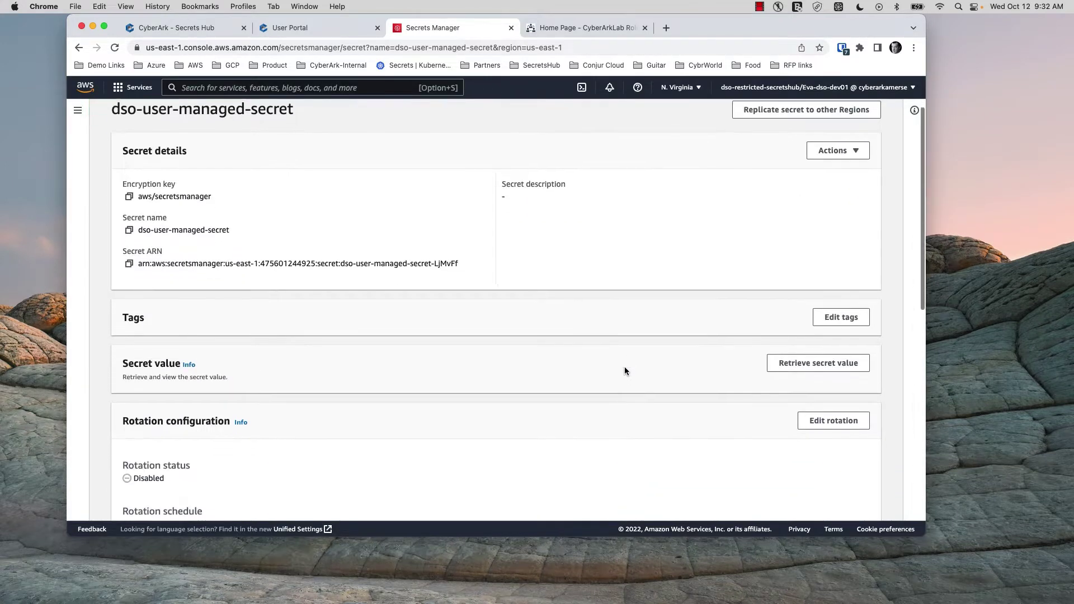
pyautogui.click(810, 342)
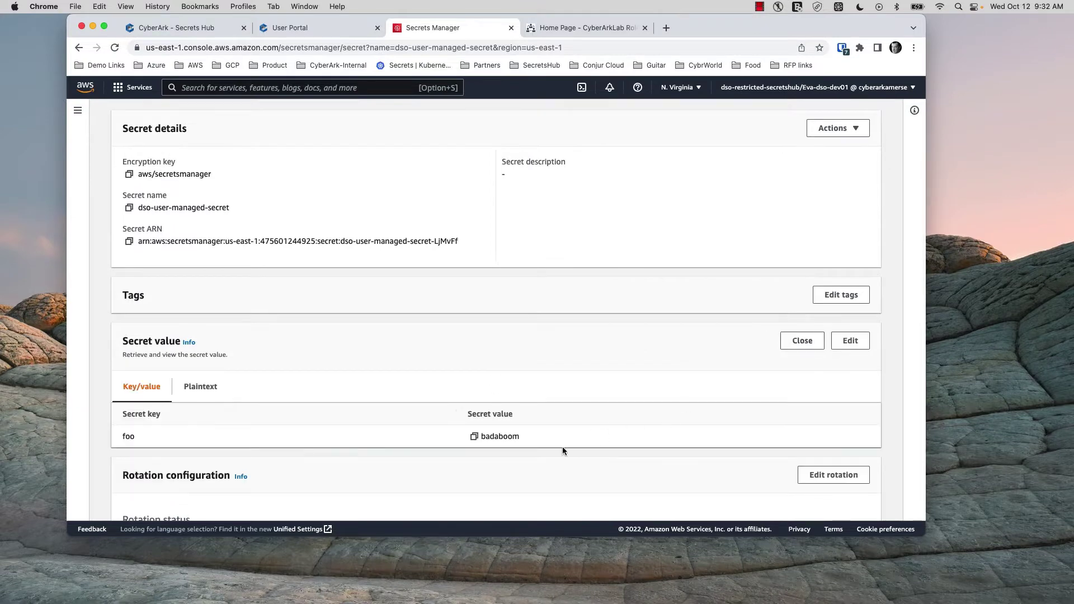
pyautogui.click(850, 342)
pyautogui.moveTo(489, 315); pyautogui.dragTo(438, 315)
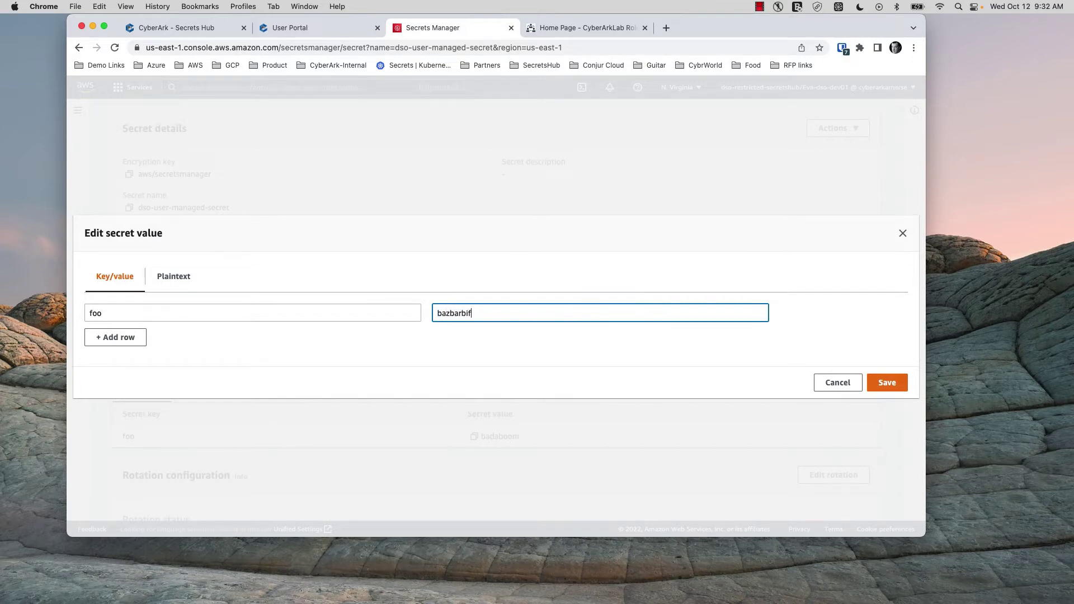
pyautogui.click(894, 380)
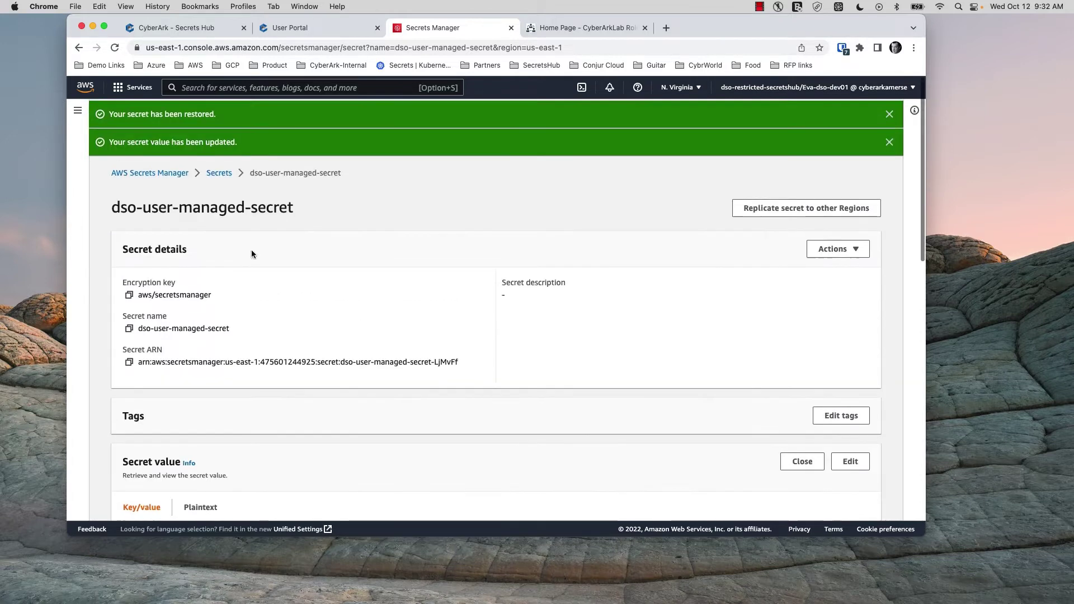
# Step: Filter secrets by 'dso' and open dso-secrets-hub/Database-ISPSSMySQLServer-dev01-mysql
pyautogui.click(219, 172)
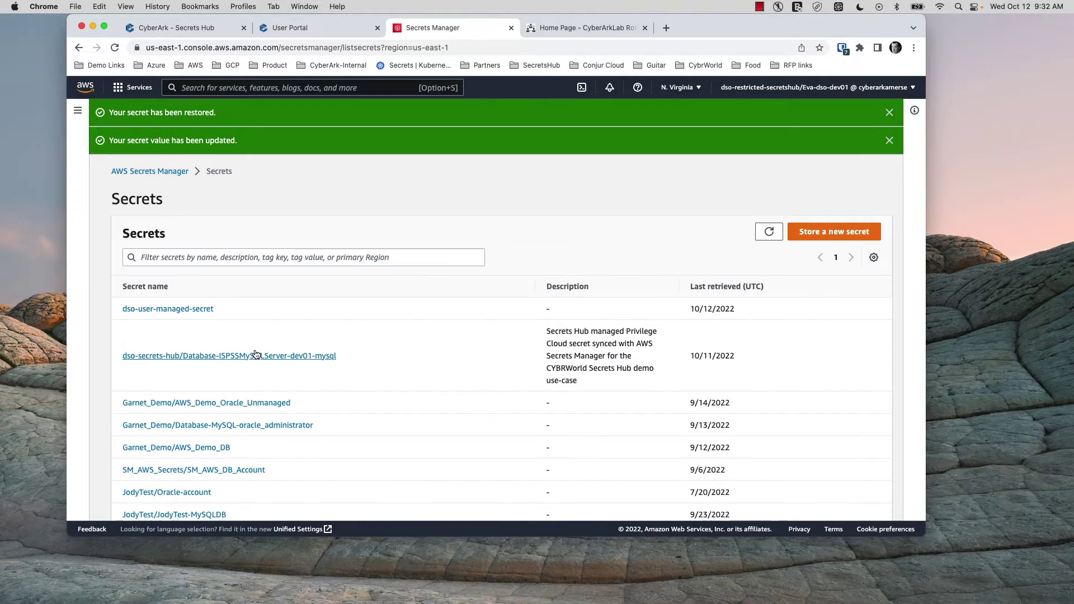
pyautogui.click(162, 256)
pyautogui.write('dso')
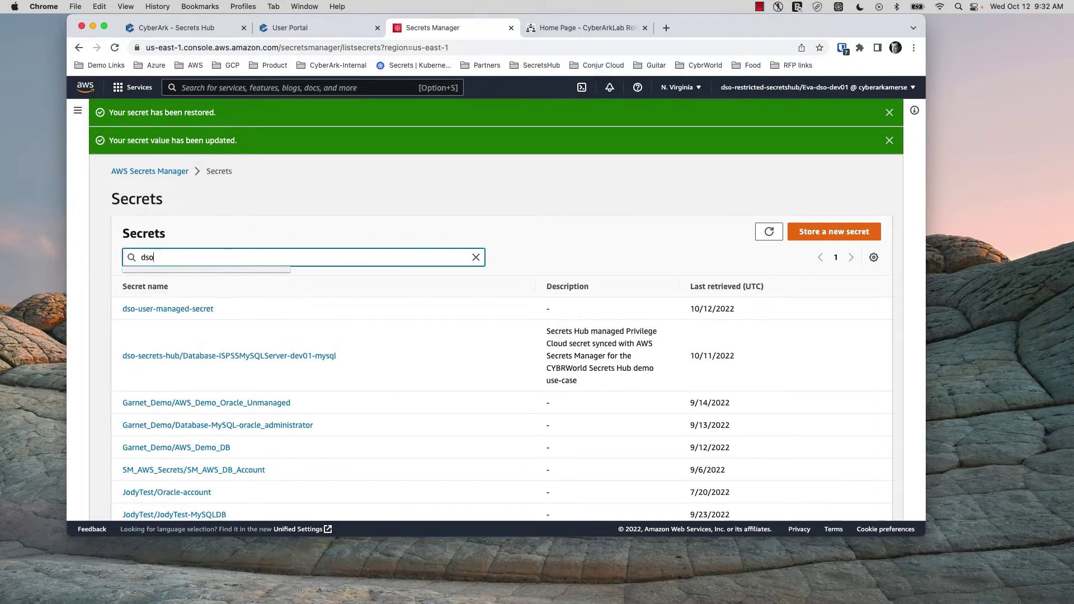
pyautogui.press('Return')
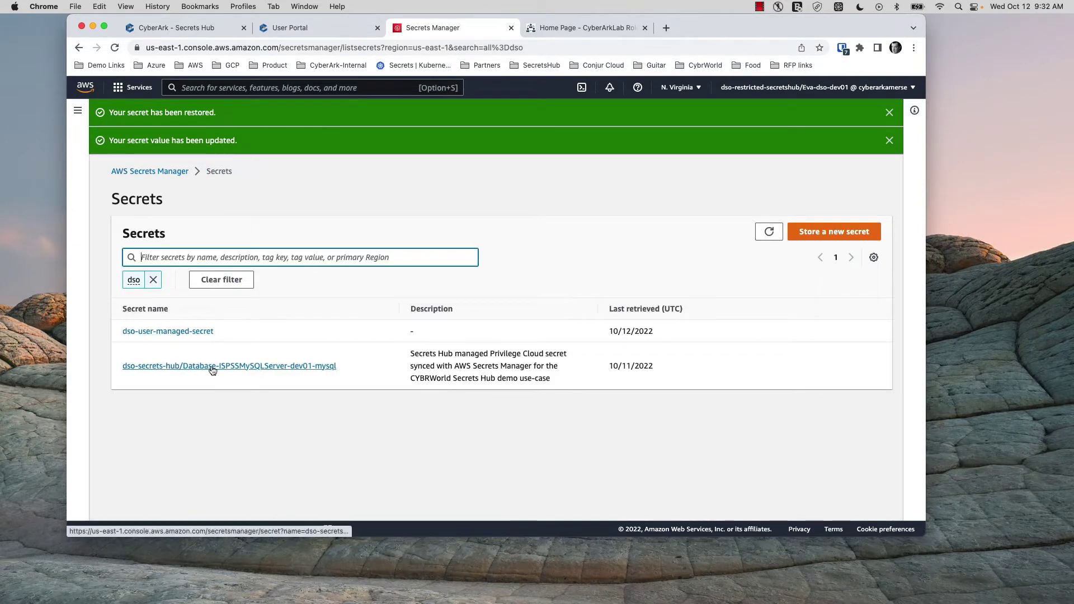
pyautogui.click(212, 366)
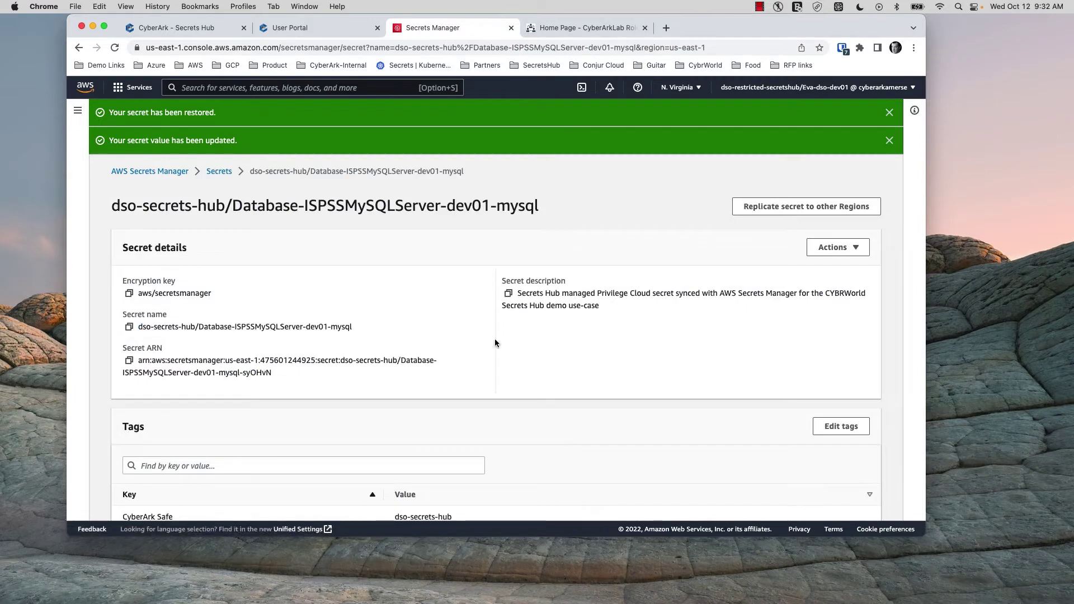
# Step: Attempt to schedule deletion of the synced MySQL secret, which an explicit-deny policy refuses
pyautogui.click(858, 248)
pyautogui.click(833, 303)
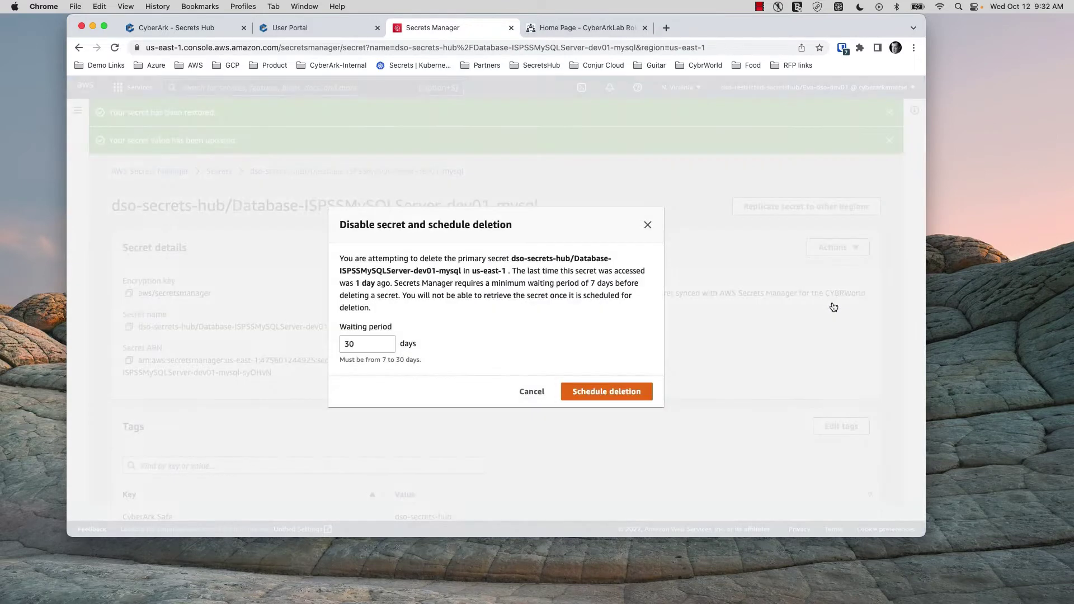
pyautogui.click(632, 392)
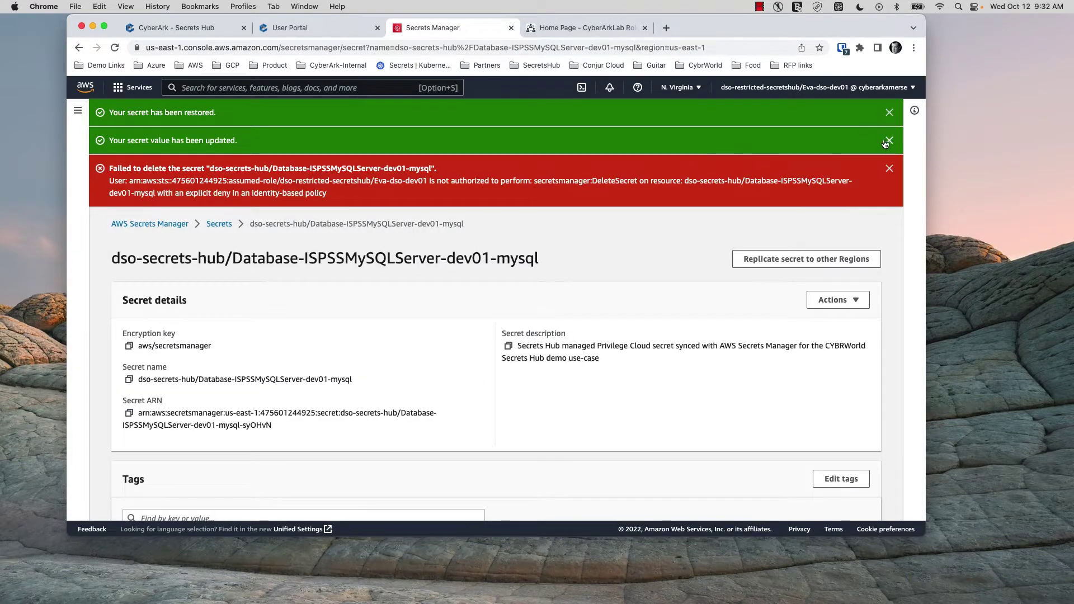
# Step: Dismiss the value-updated, secret-restored and failed-deletion notices
pyautogui.click(888, 140)
pyautogui.click(889, 114)
pyautogui.click(889, 113)
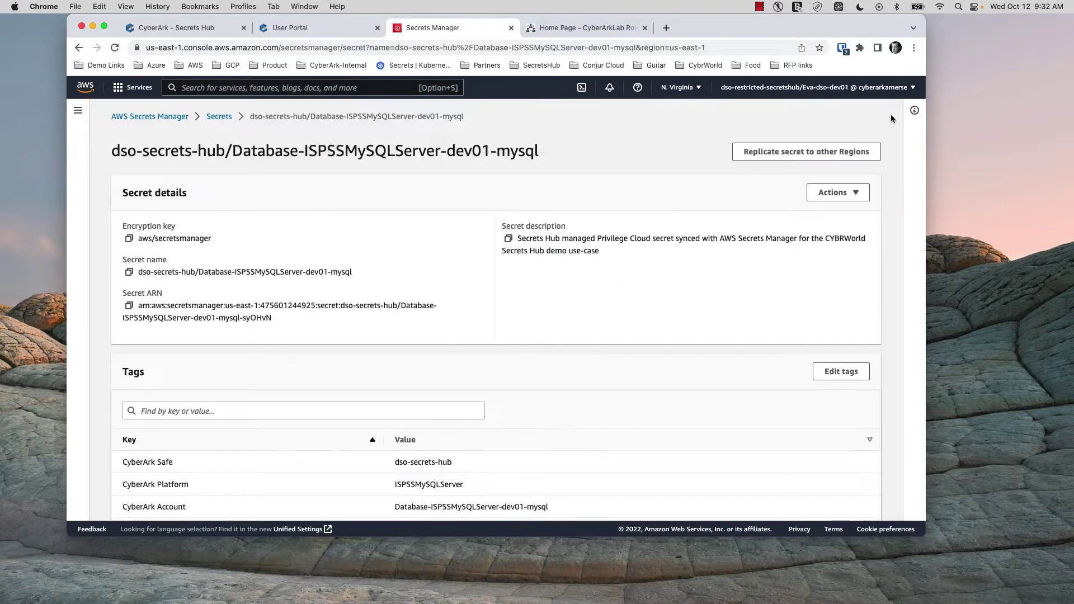
pyautogui.scroll(-1, 796, 345)
pyautogui.scroll(-5, 796, 344)
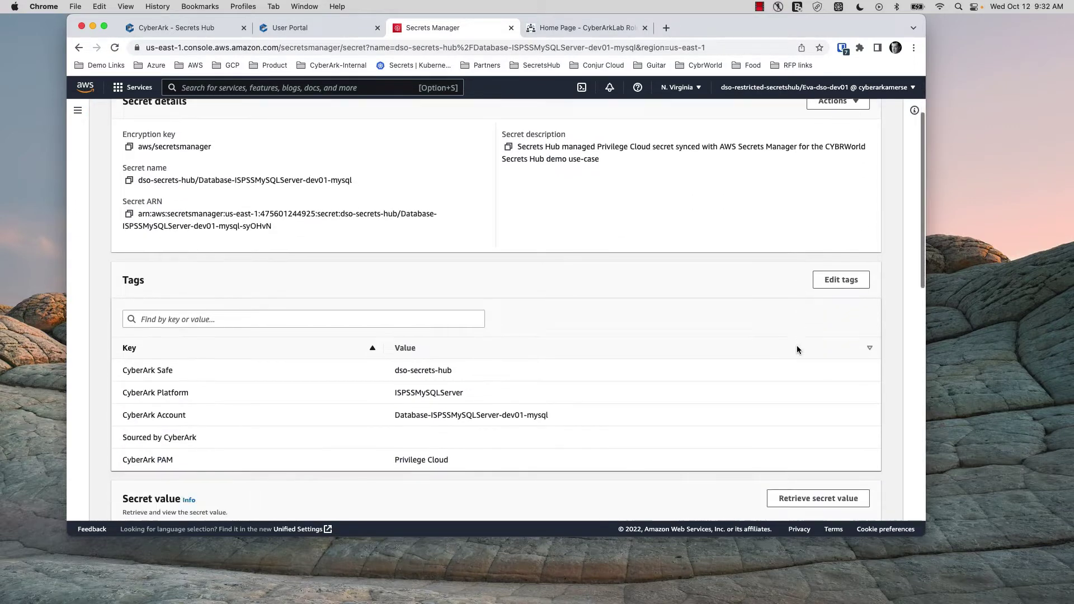
pyautogui.click(816, 322)
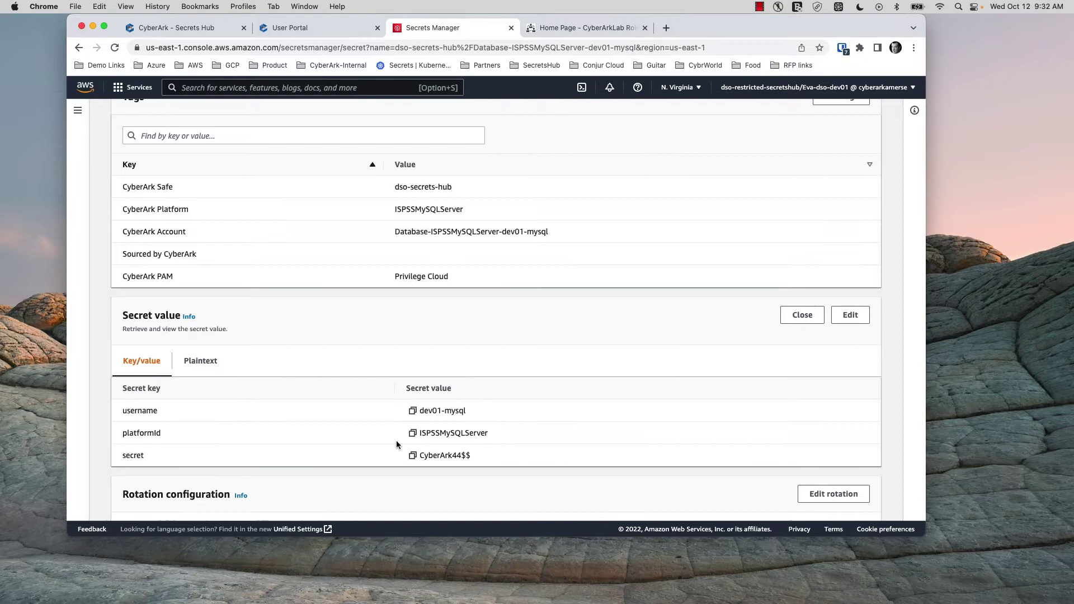
pyautogui.moveTo(420, 455); pyautogui.dragTo(475, 458)
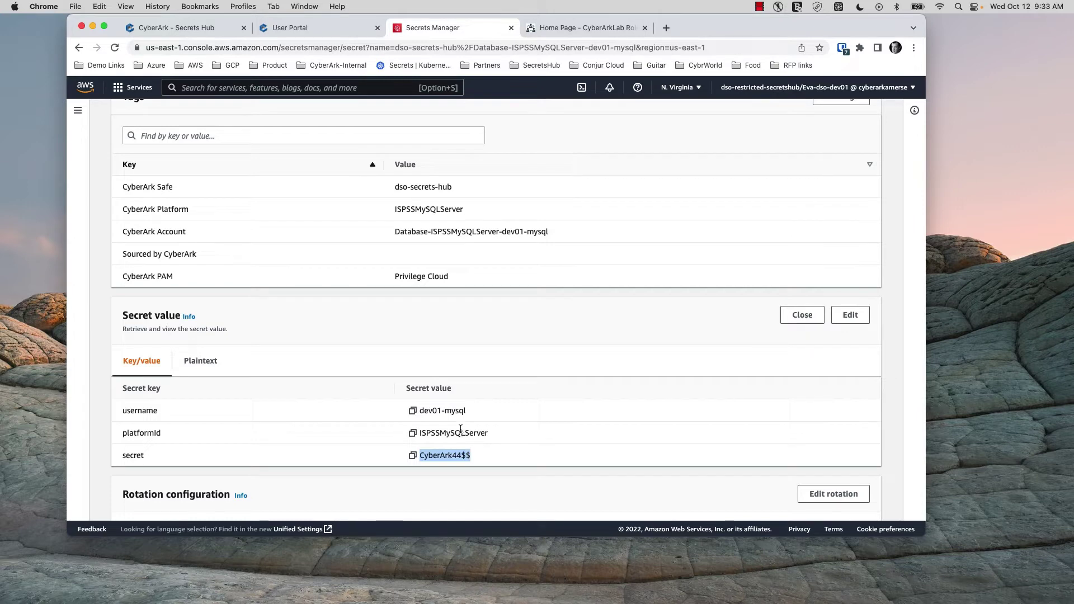
pyautogui.scroll(5, 461, 431)
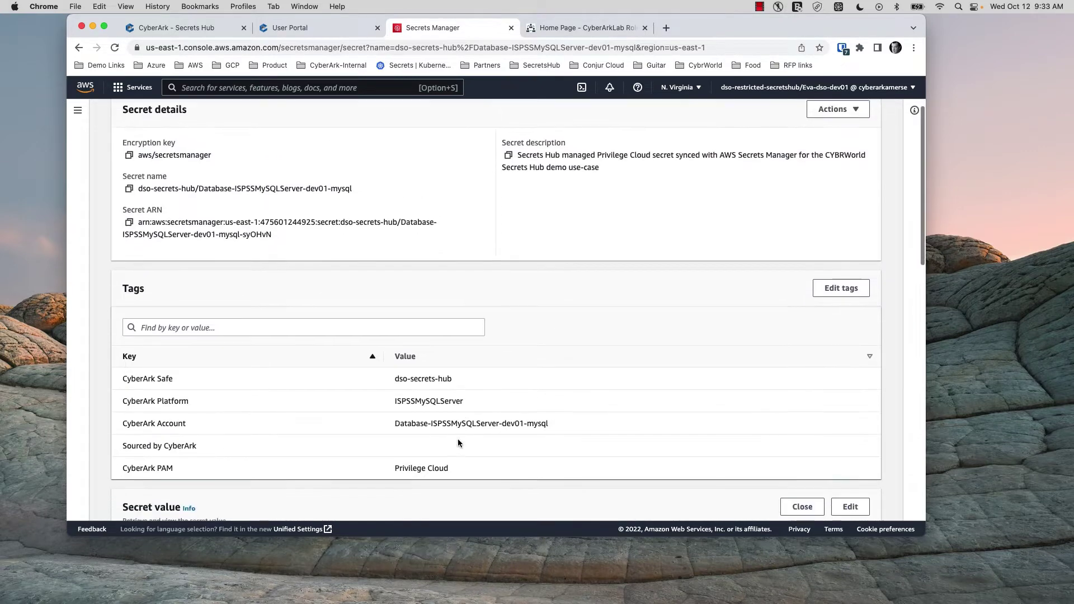
pyautogui.scroll(-1, 457, 438)
pyautogui.moveTo(395, 353); pyautogui.dragTo(460, 357)
pyautogui.moveTo(393, 399); pyautogui.dragTo(558, 400)
pyautogui.scroll(3, 498, 376)
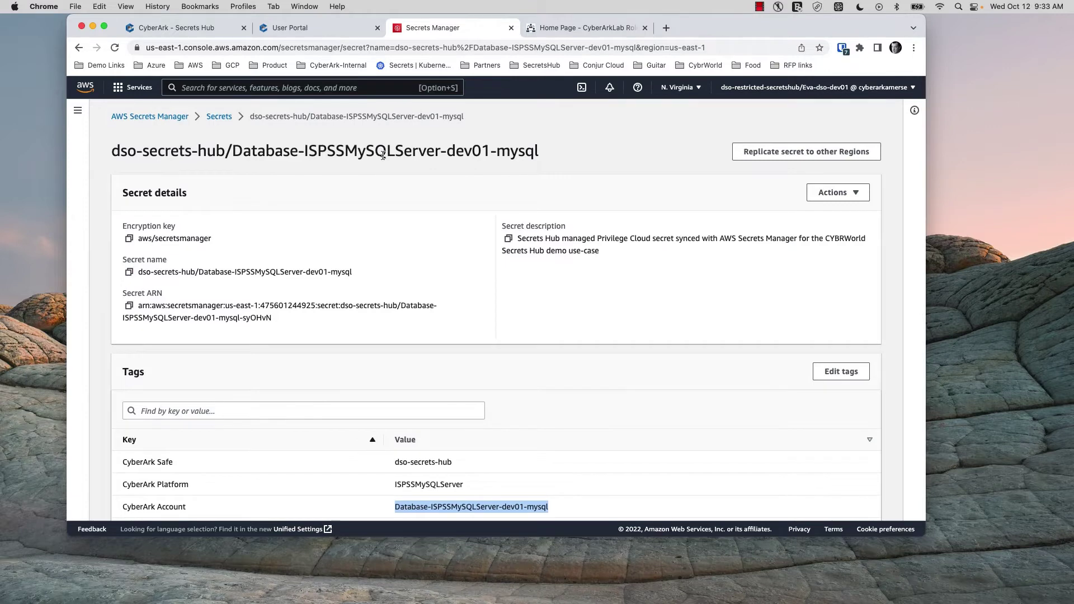
pyautogui.click(219, 117)
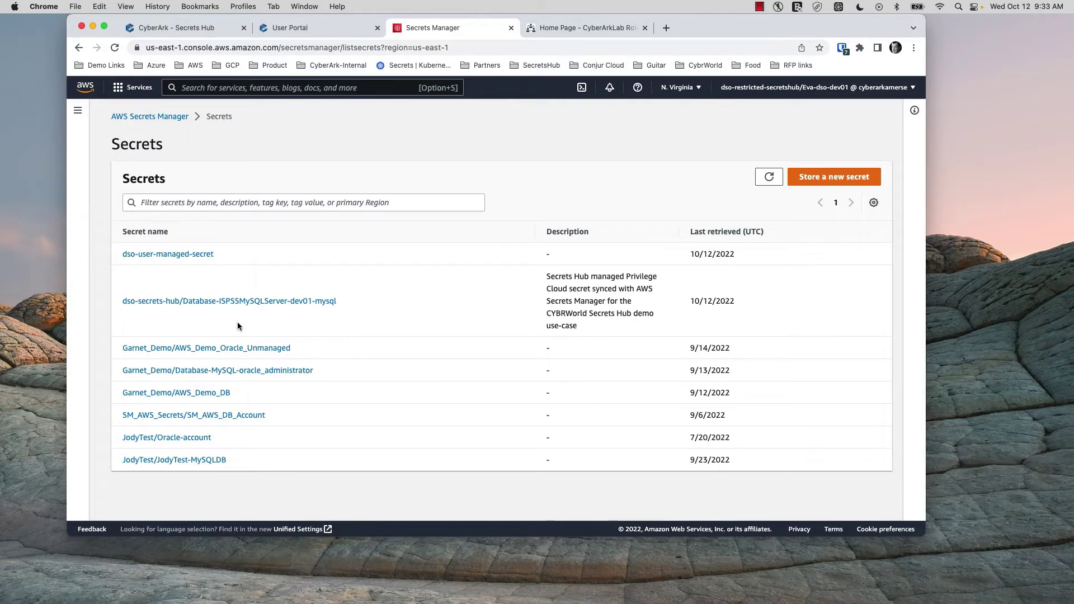
pyautogui.click(255, 301)
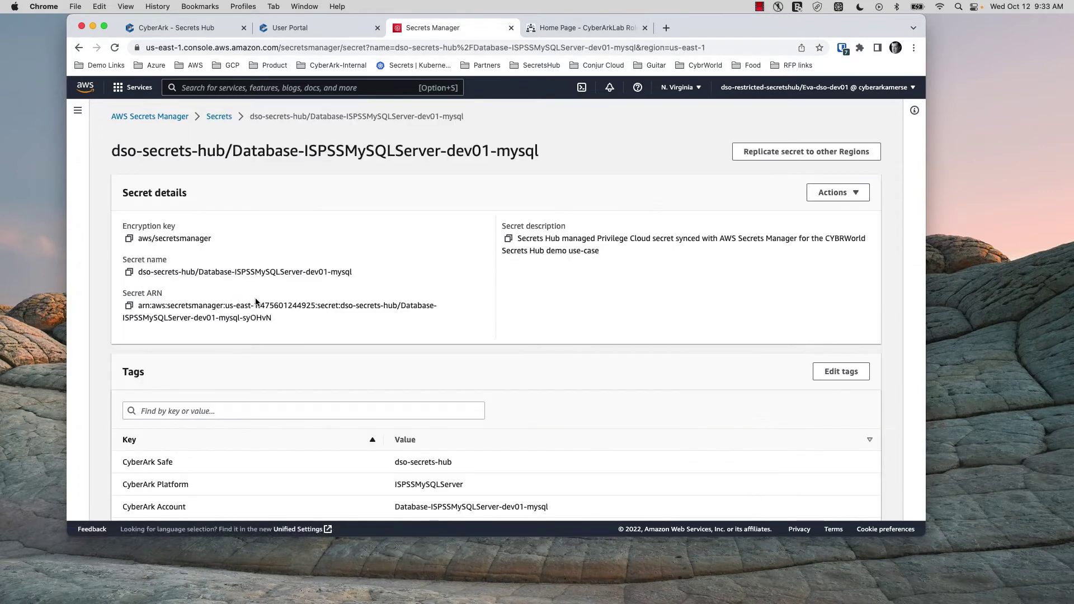
pyautogui.scroll(-2, 603, 334)
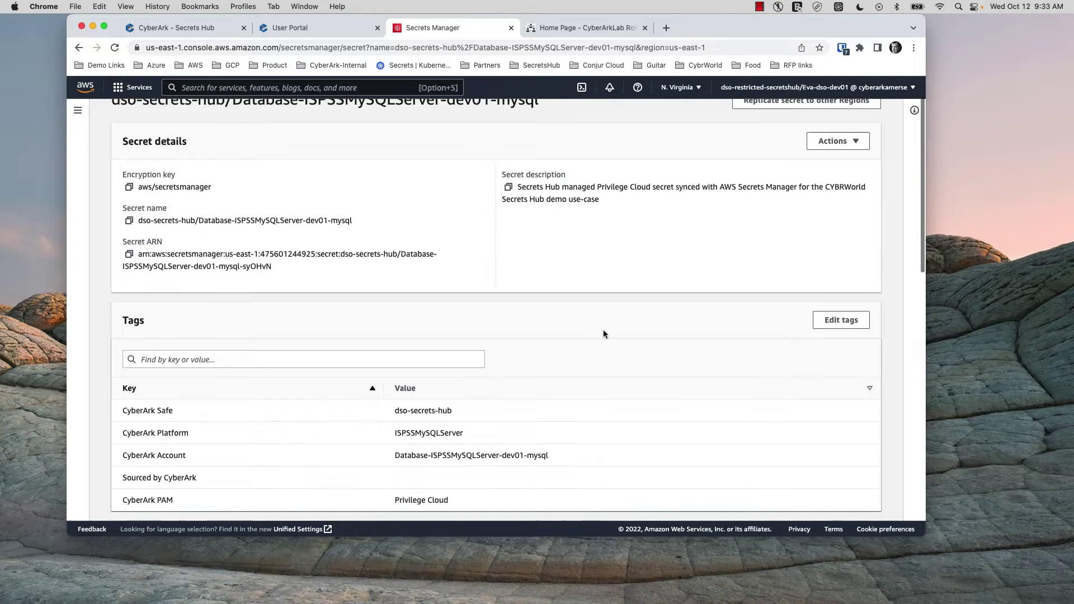
pyautogui.scroll(2, 603, 334)
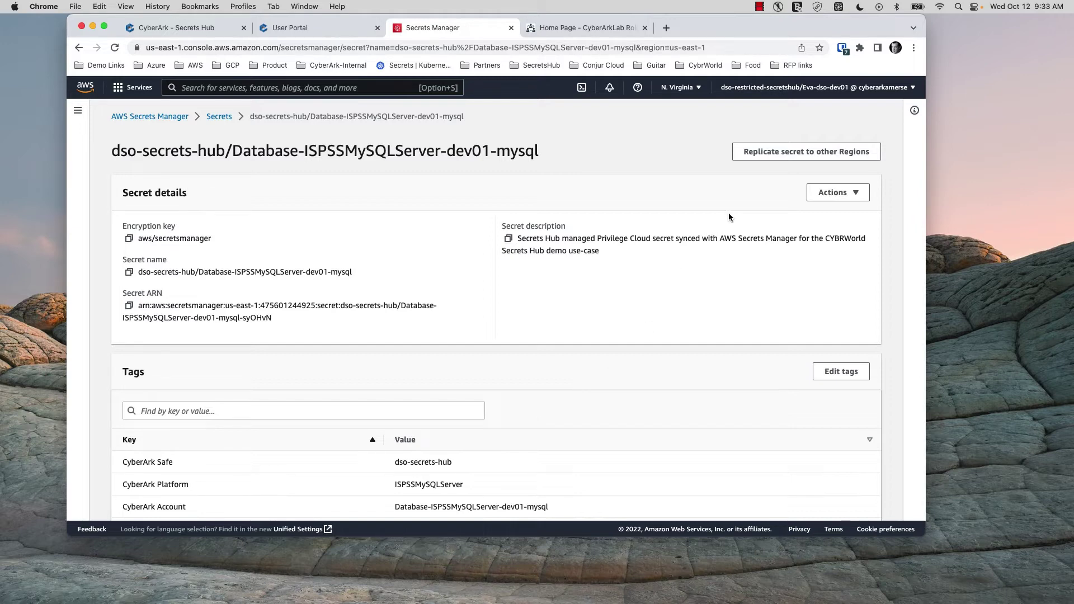
pyautogui.click(797, 152)
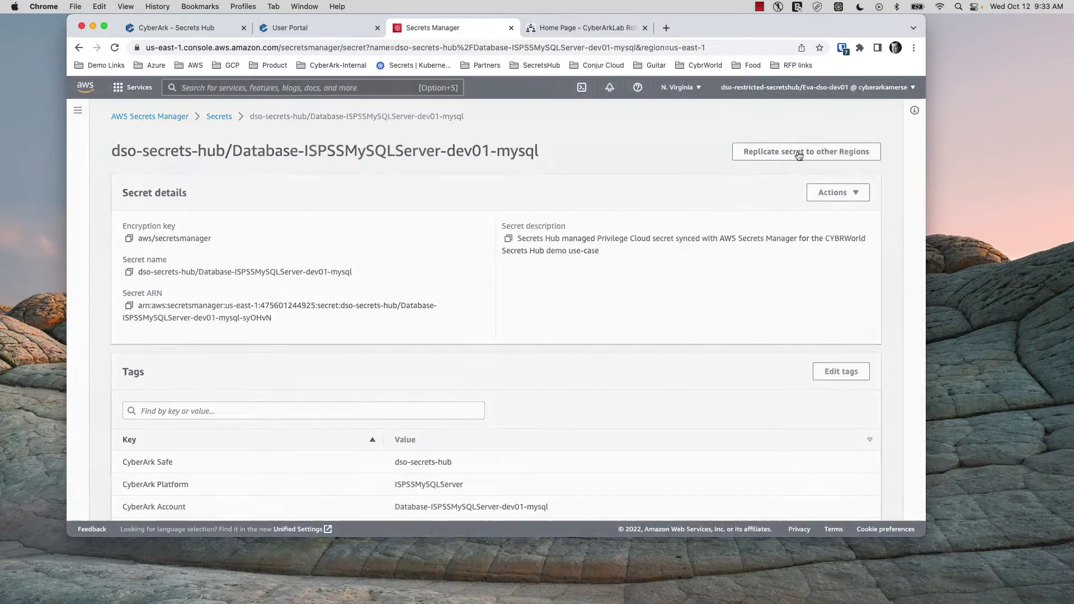
pyautogui.click(403, 318)
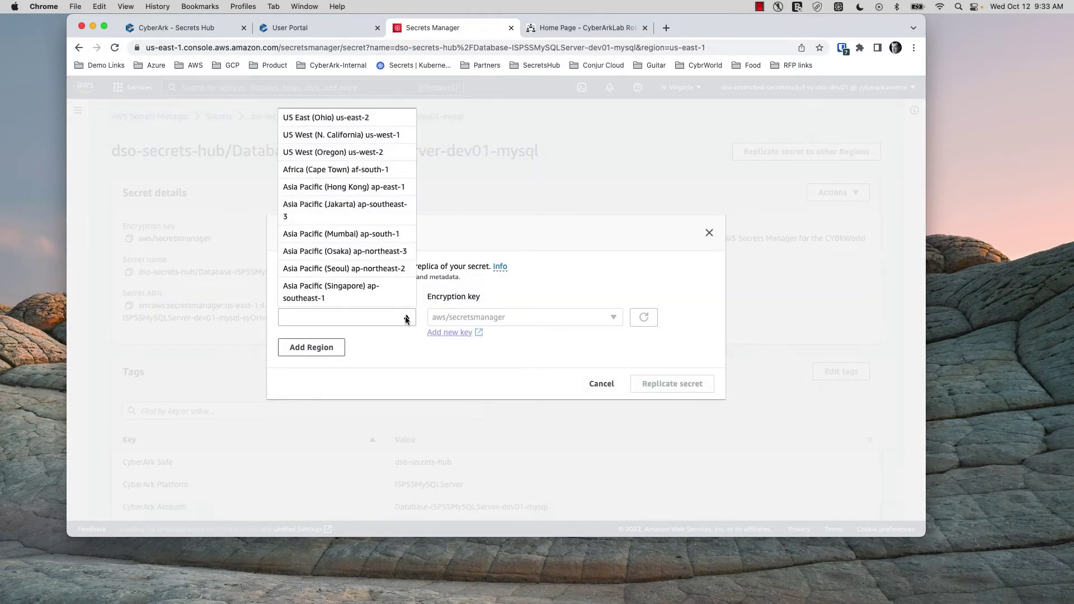
pyautogui.click(609, 384)
pyautogui.scroll(-5, 610, 386)
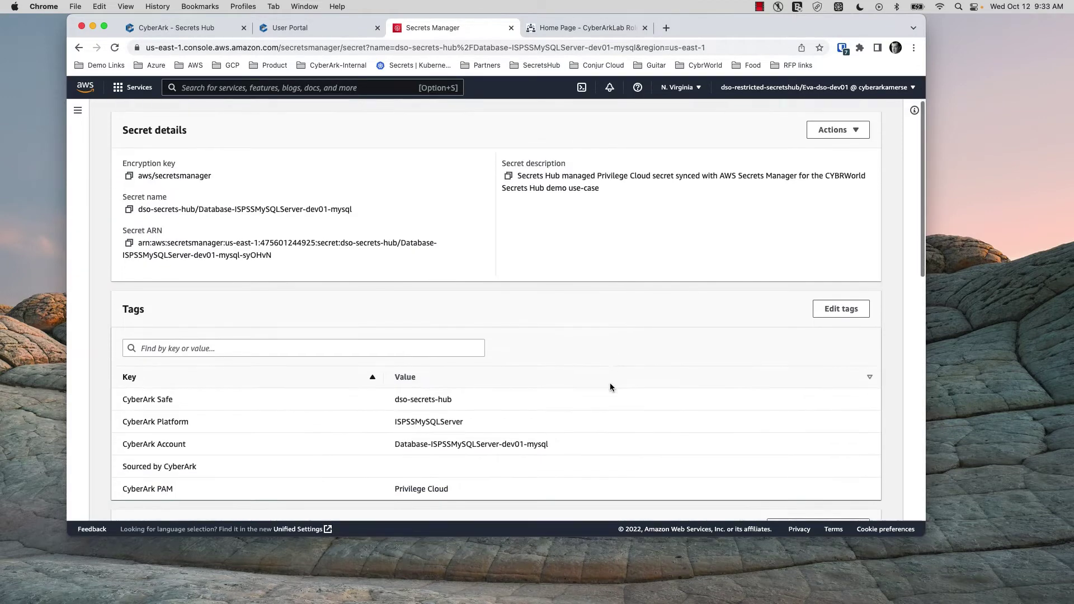
pyautogui.scroll(-8, 496, 489)
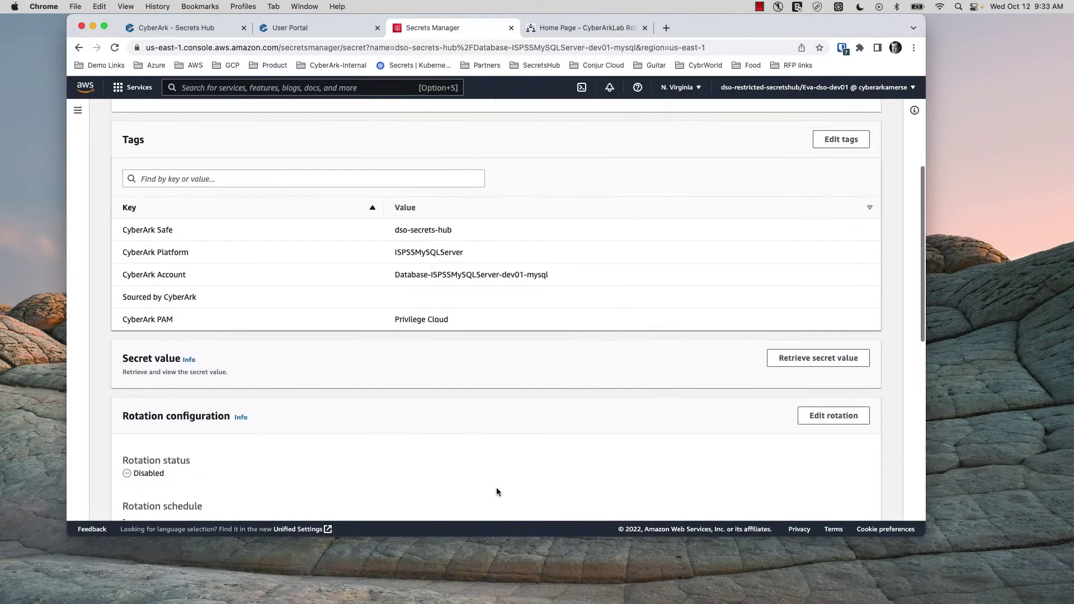
pyautogui.scroll(-1, 496, 488)
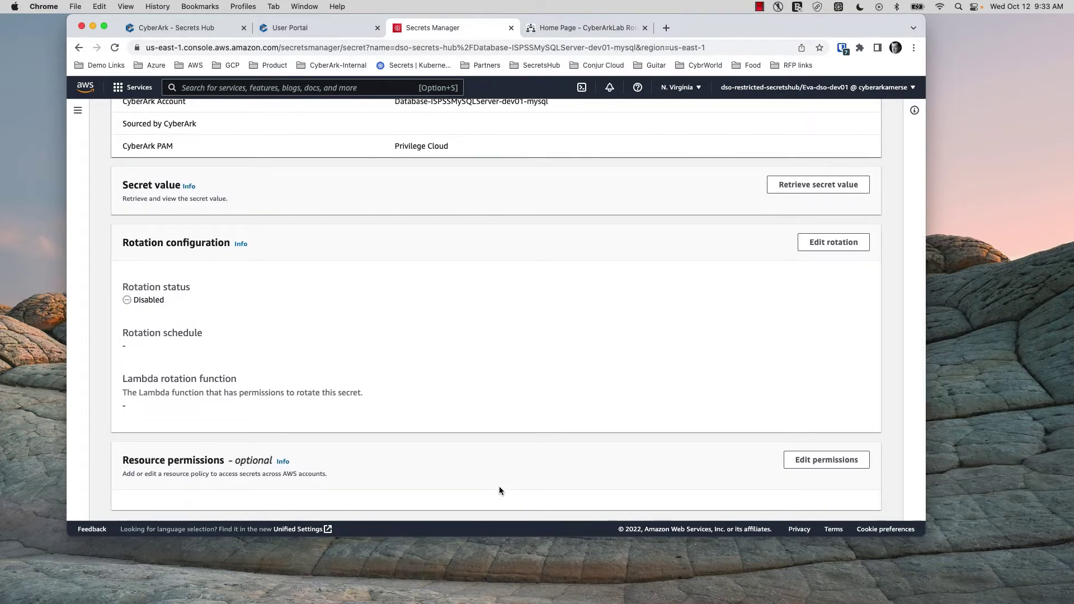
pyautogui.scroll(-1, 501, 490)
pyautogui.scroll(-3, 501, 490)
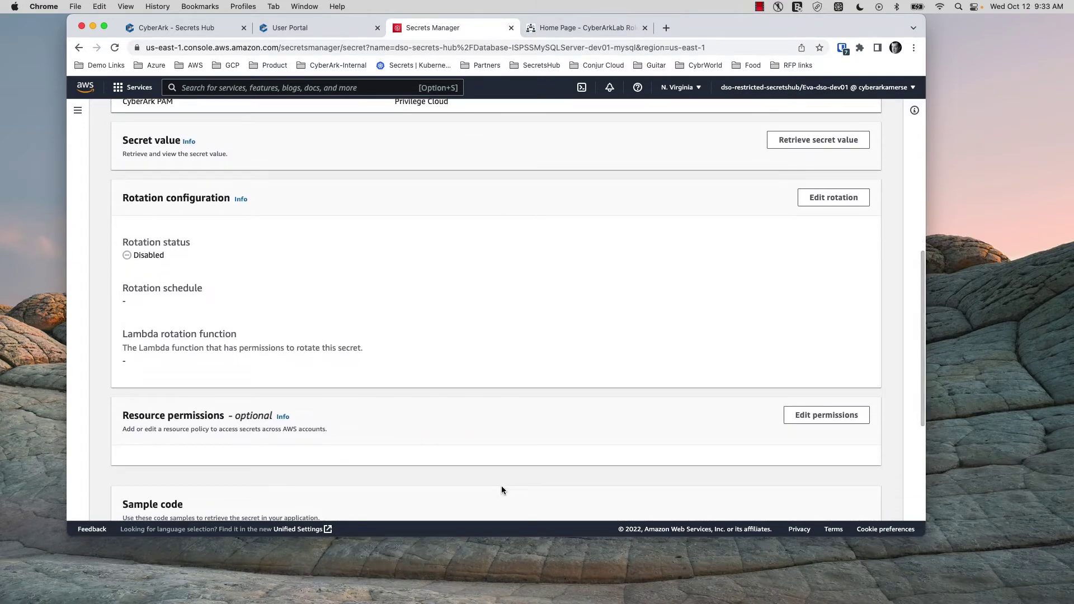
pyautogui.scroll(3, 501, 490)
pyautogui.scroll(1, 501, 486)
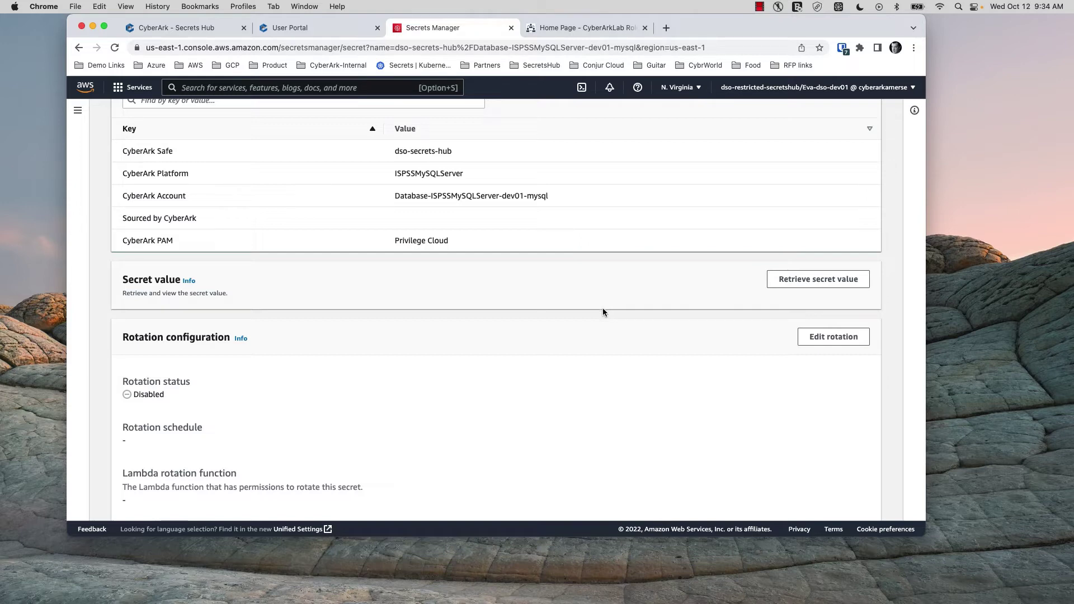
pyautogui.scroll(5, 603, 312)
pyautogui.scroll(3, 603, 320)
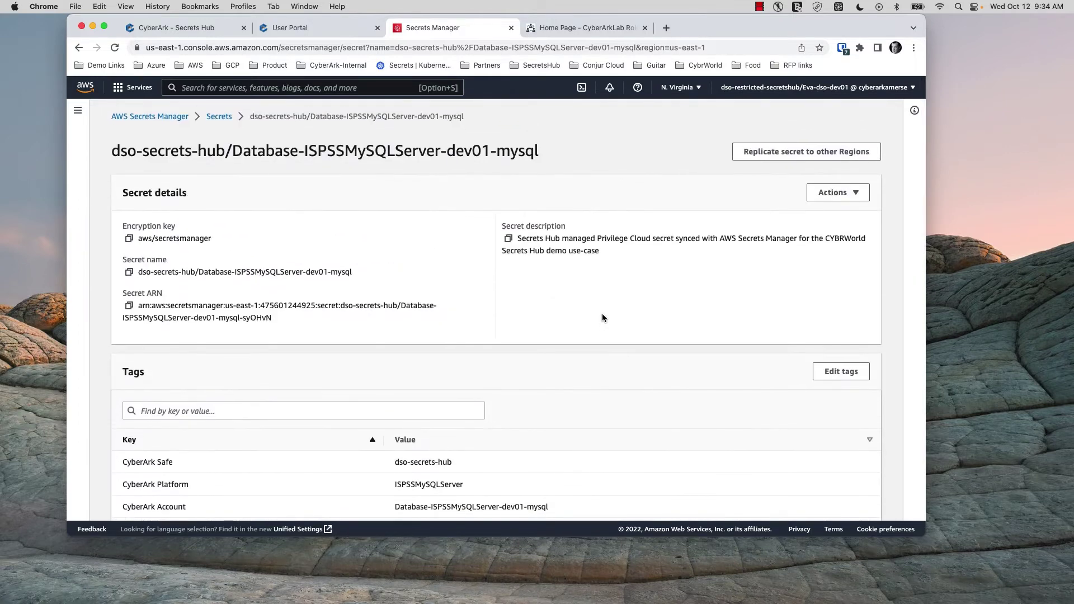
pyautogui.click(219, 116)
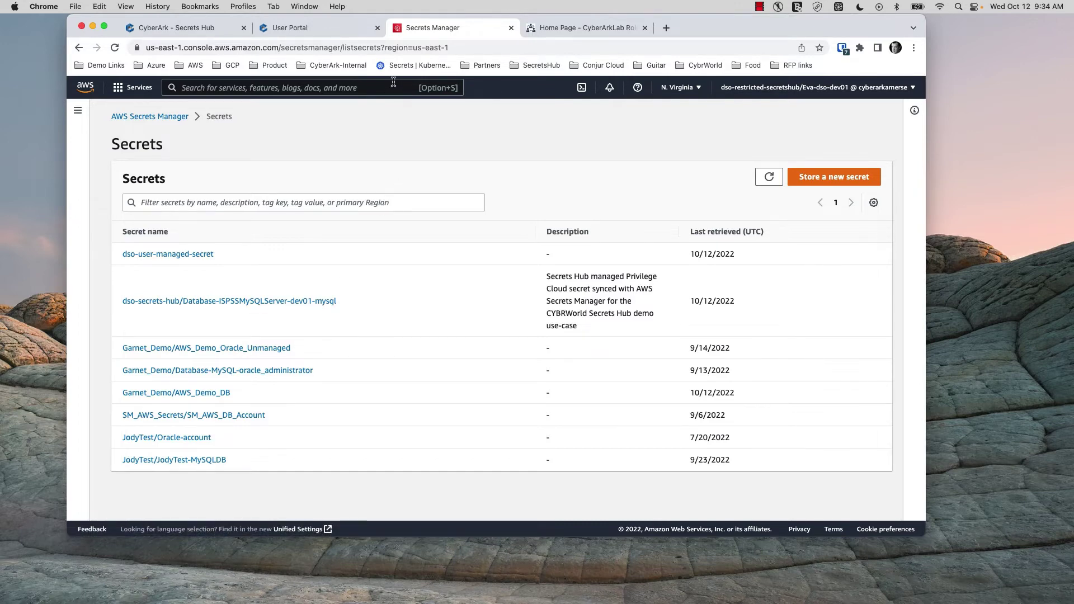
# Step: Switch to the CYBRWorld Role Changer tab showing the Development Team assignment
pyautogui.click(578, 30)
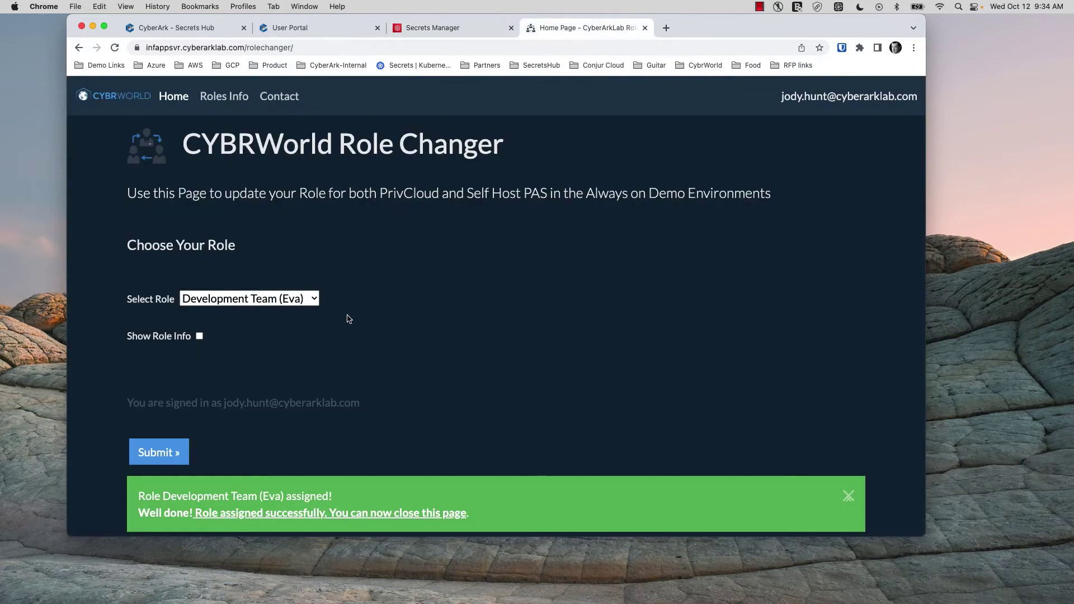
# Step: Submit the CyberArk Team role in Role Changer, then return to the User Portal tab
pyautogui.click(314, 300)
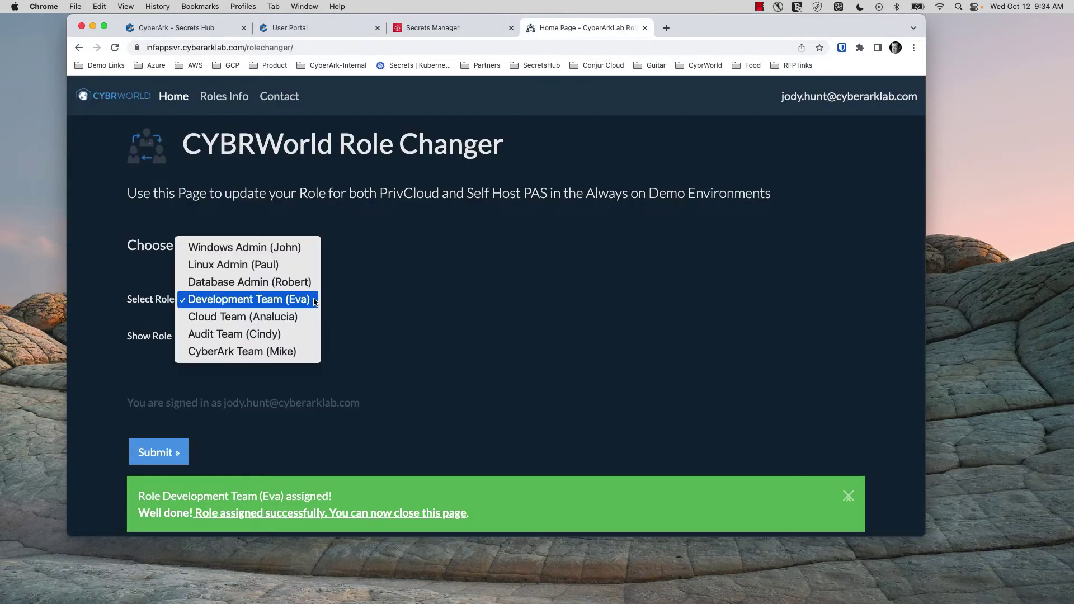
pyautogui.click(268, 351)
pyautogui.click(169, 457)
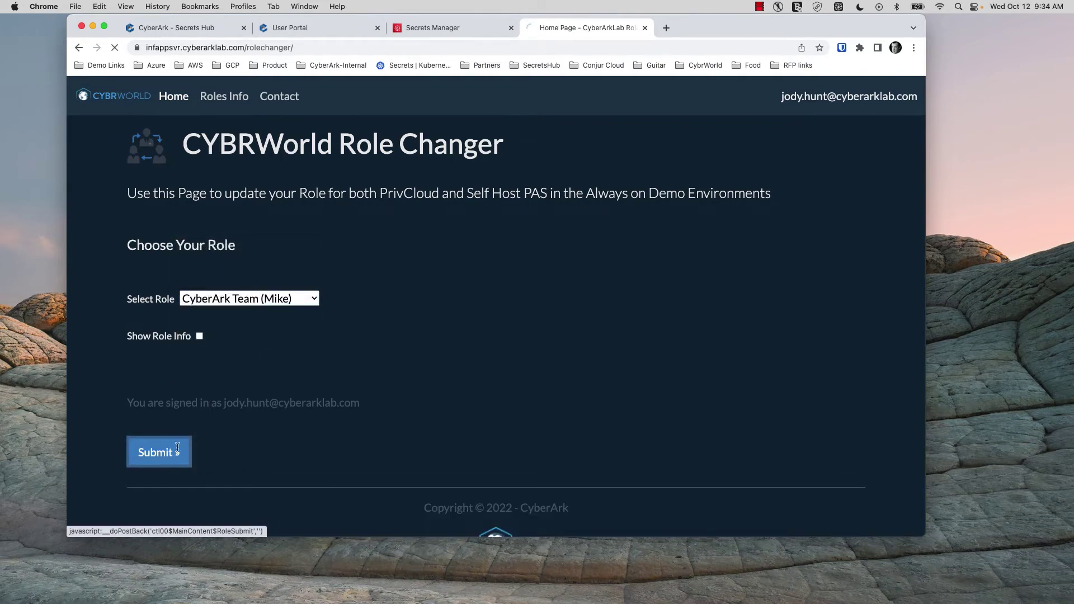
pyautogui.click(305, 31)
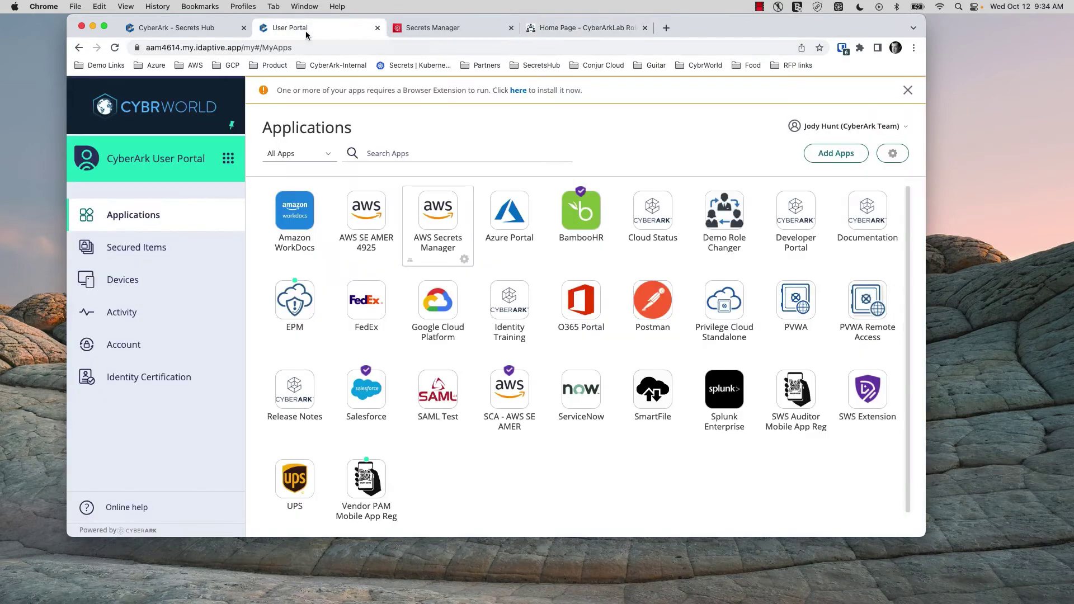
# Step: Reload the signed-in user's access rights and go to demo.cyberark.cloud
pyautogui.click(899, 127)
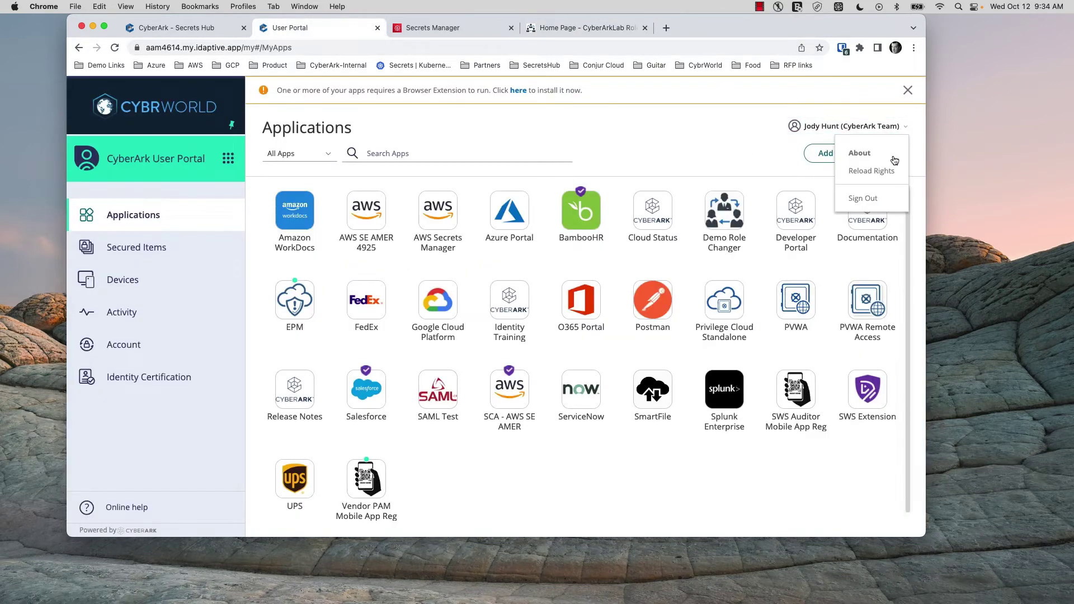
pyautogui.click(887, 171)
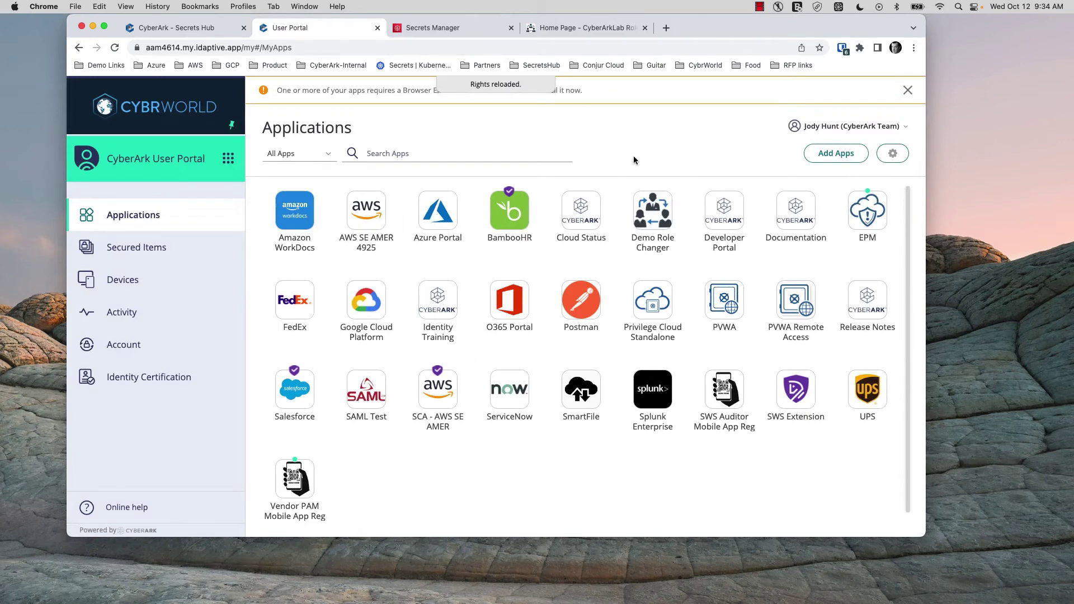
pyautogui.click(327, 51)
pyautogui.write('dem')
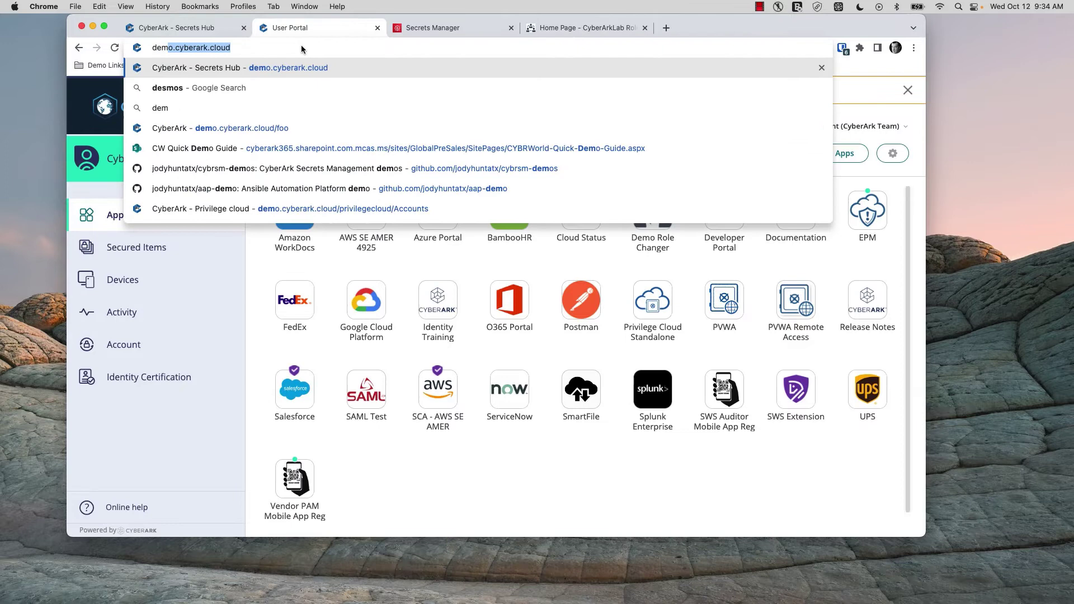
pyautogui.press('Return')
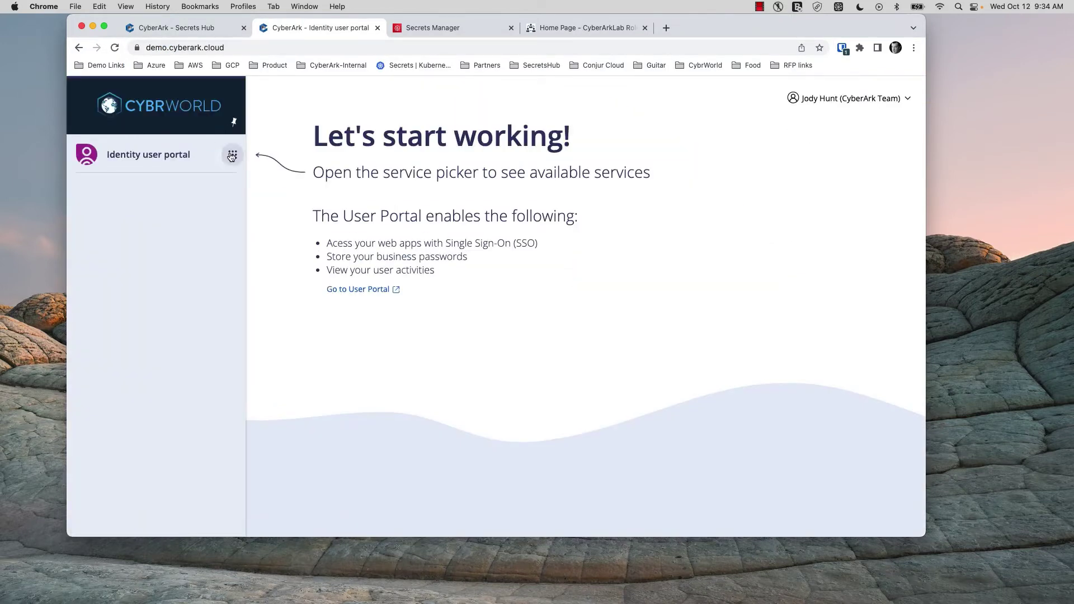
# Step: Open Privilege Cloud from the CyberArk services list and expand the Policies section
pyautogui.click(231, 156)
pyautogui.click(285, 159)
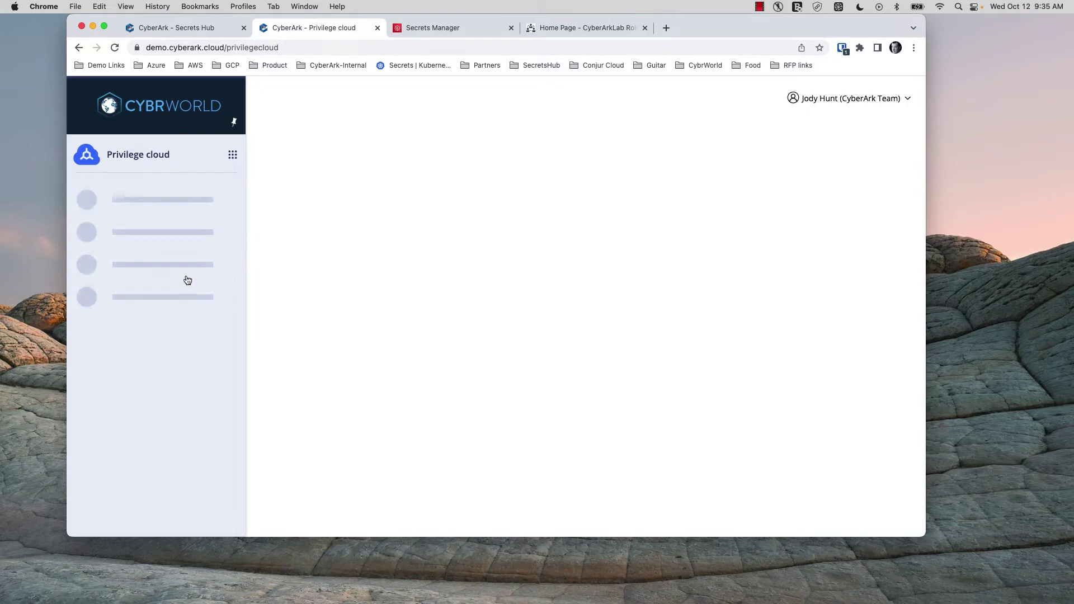
pyautogui.click(164, 379)
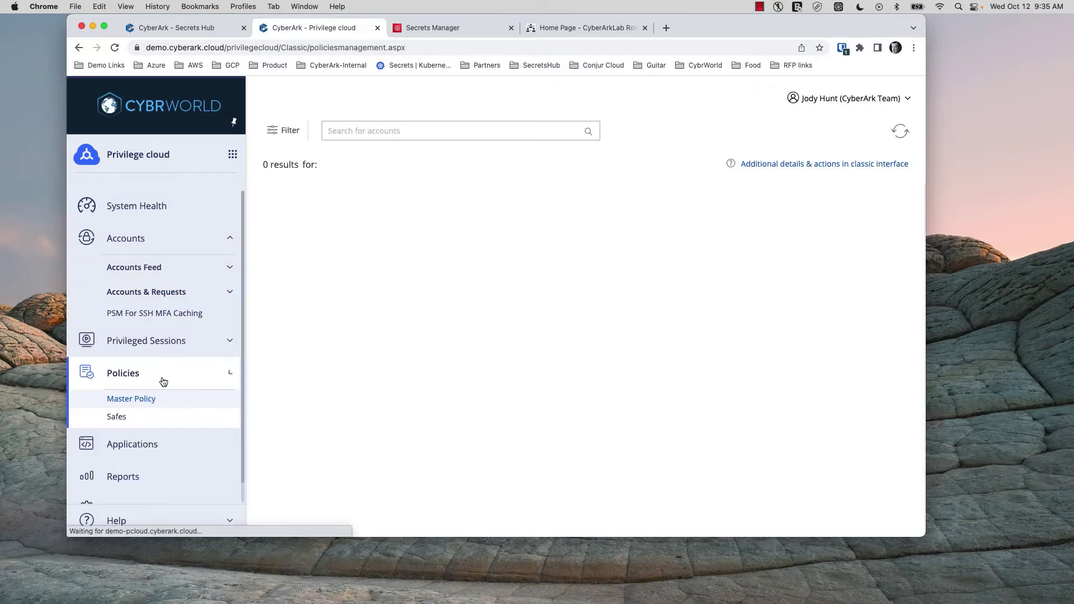
# Step: Filter safes by 'dso', review the dso-secrets-hub safe's members, then go to Accounts
pyautogui.click(163, 421)
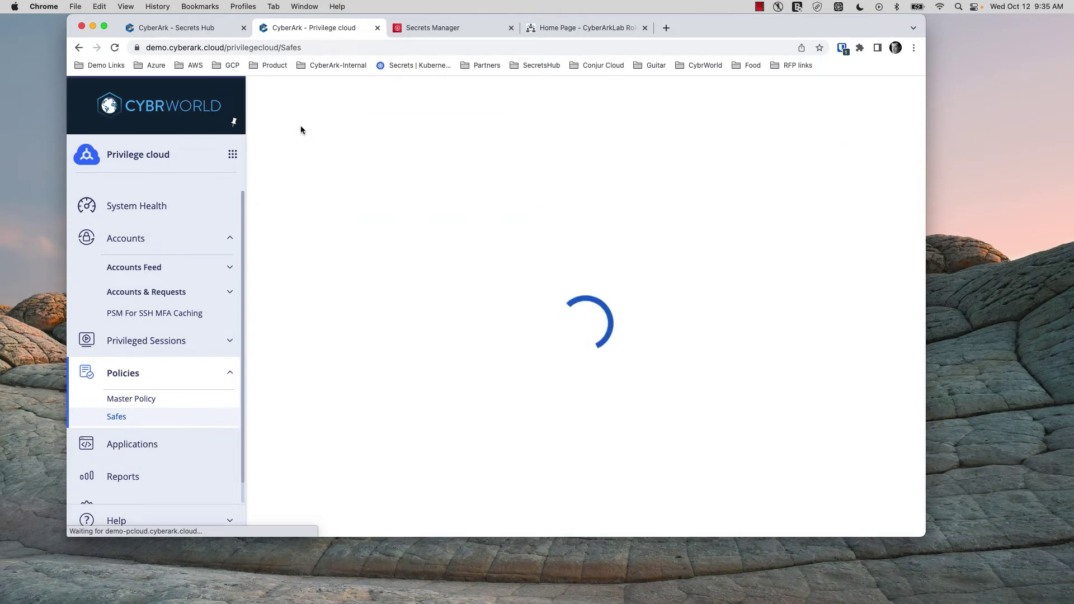
pyautogui.write('dso')
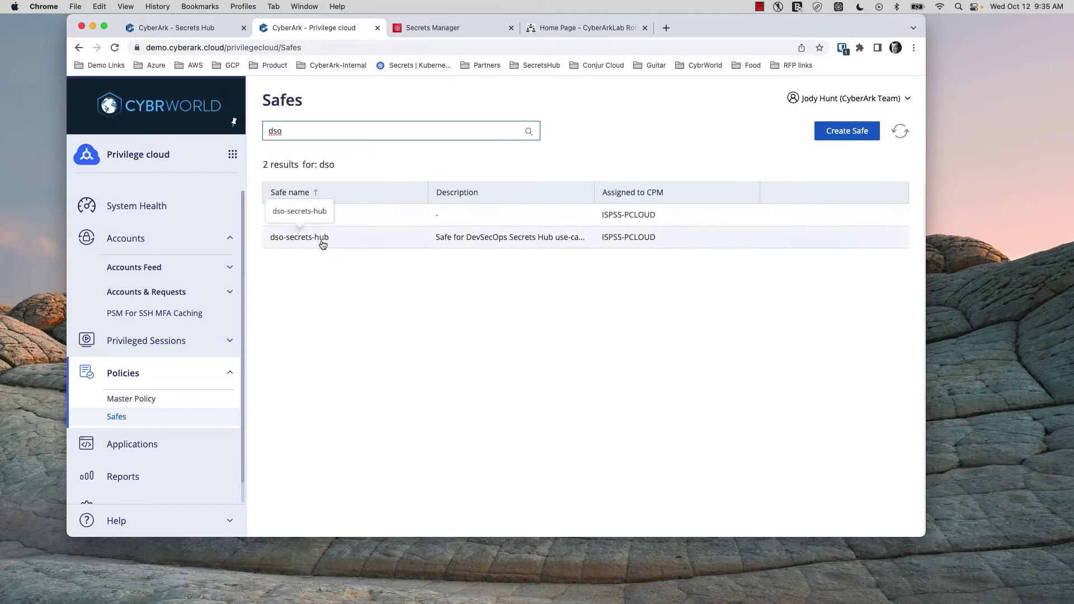
pyautogui.click(321, 242)
pyautogui.click(570, 263)
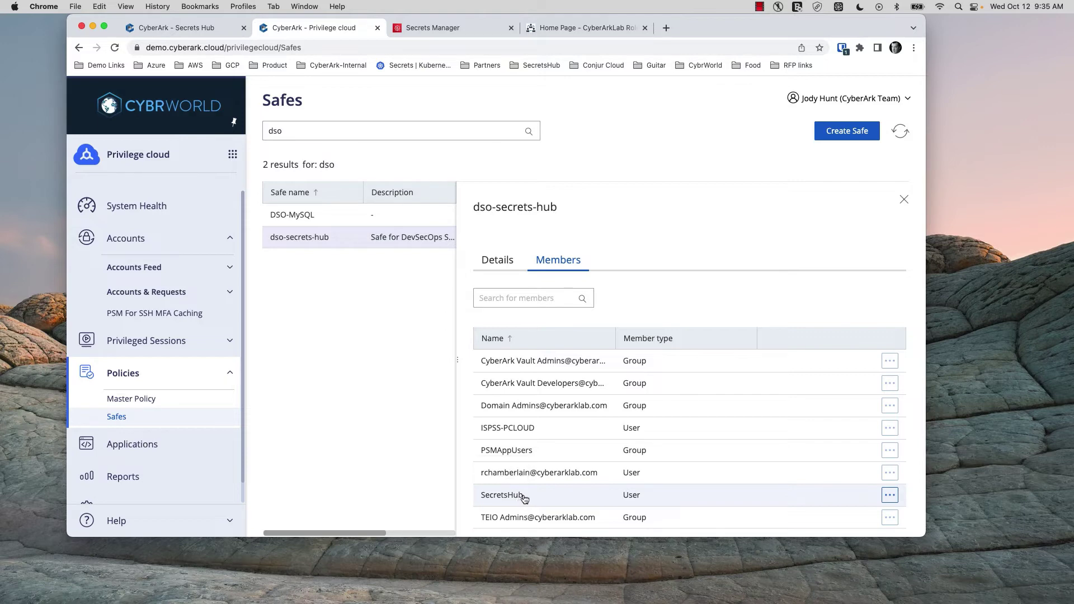
pyautogui.click(150, 267)
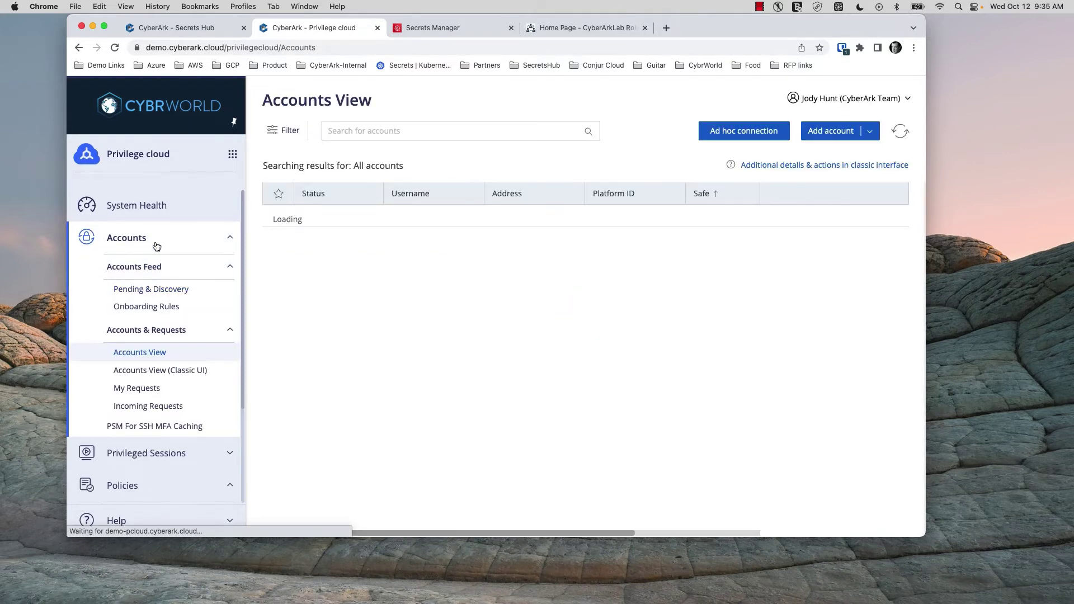
# Step: Search accounts for 'dso', open dev01-mysql, and start a Vault-only password change
pyautogui.click(373, 131)
pyautogui.write('dso')
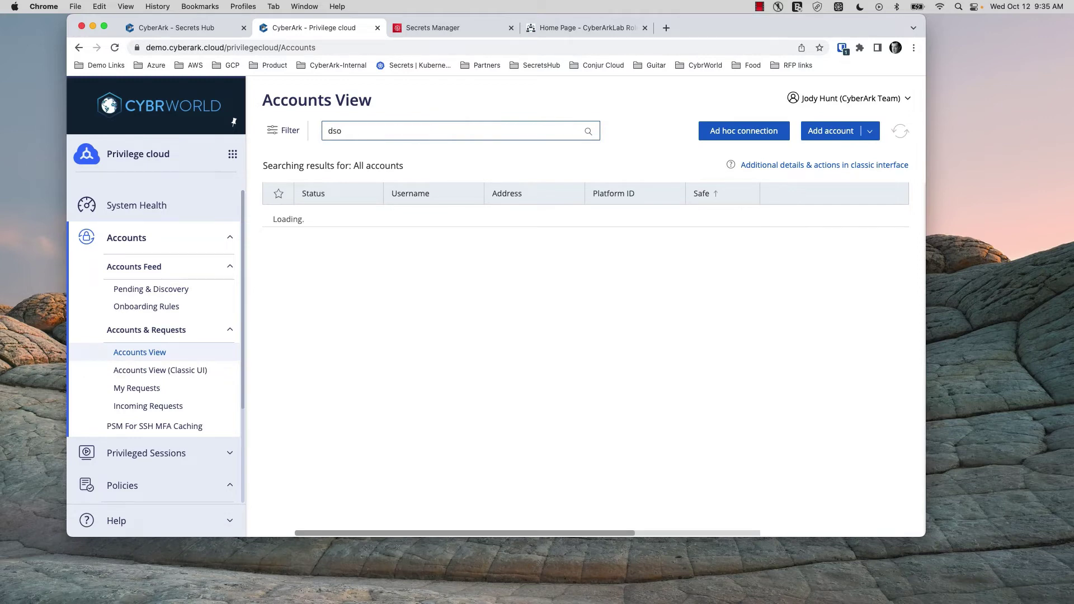
pyautogui.press('Return')
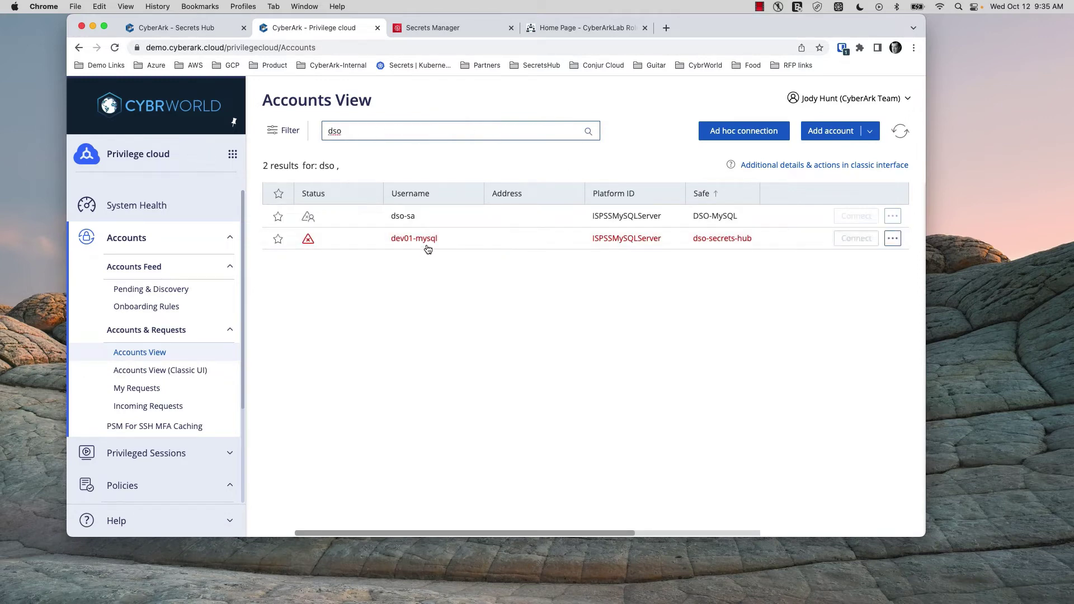
pyautogui.click(424, 239)
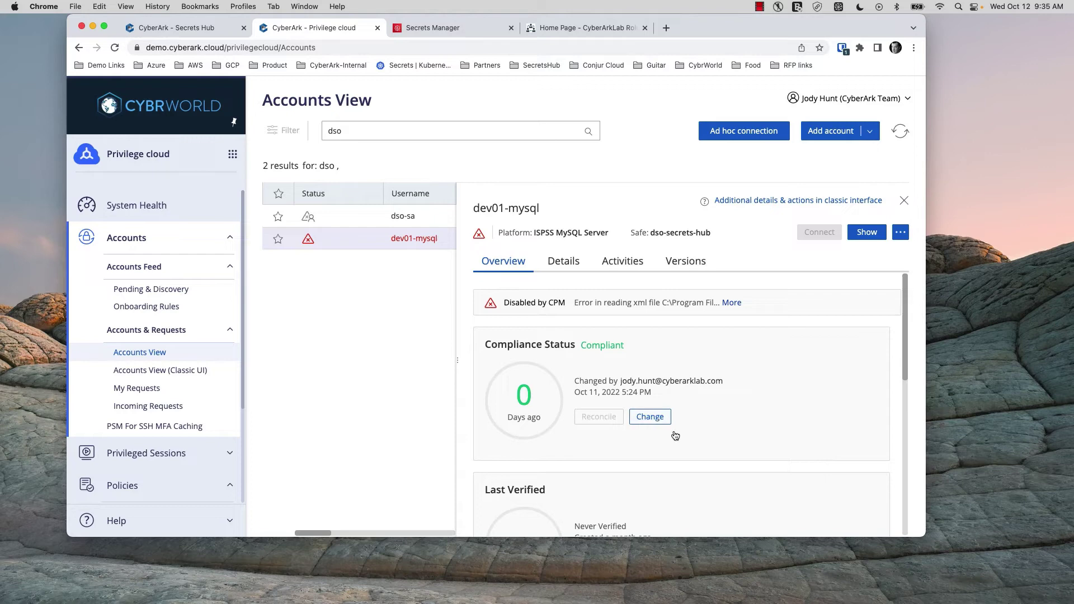
pyautogui.click(652, 417)
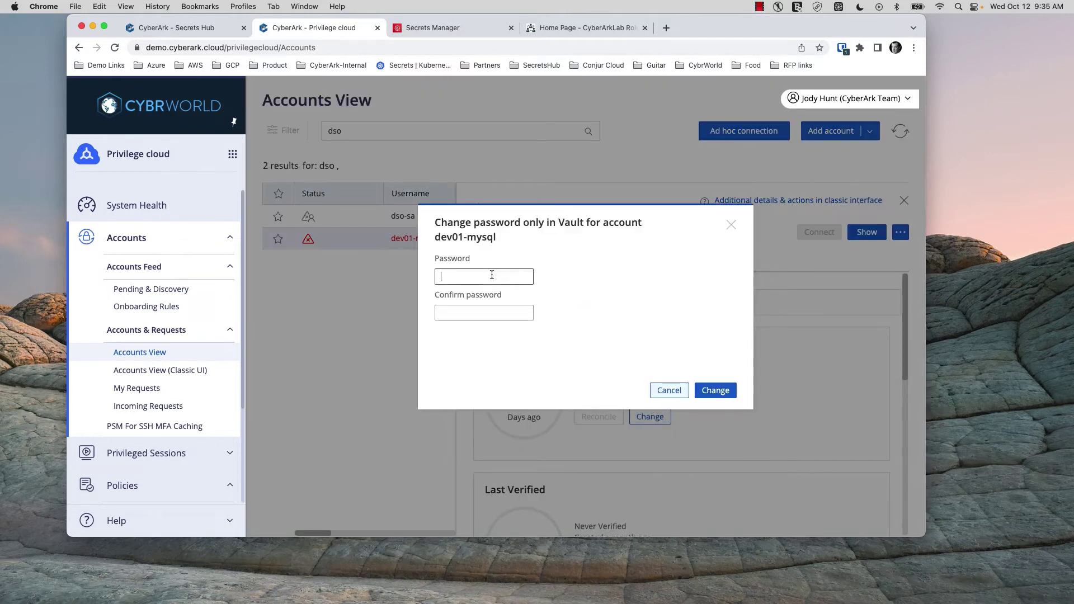
# Step: Enter and confirm a new Vault-only password for dev01-mysql and submit the change
pyautogui.write('***********')
pyautogui.press('Tab')
pyautogui.write('***********')
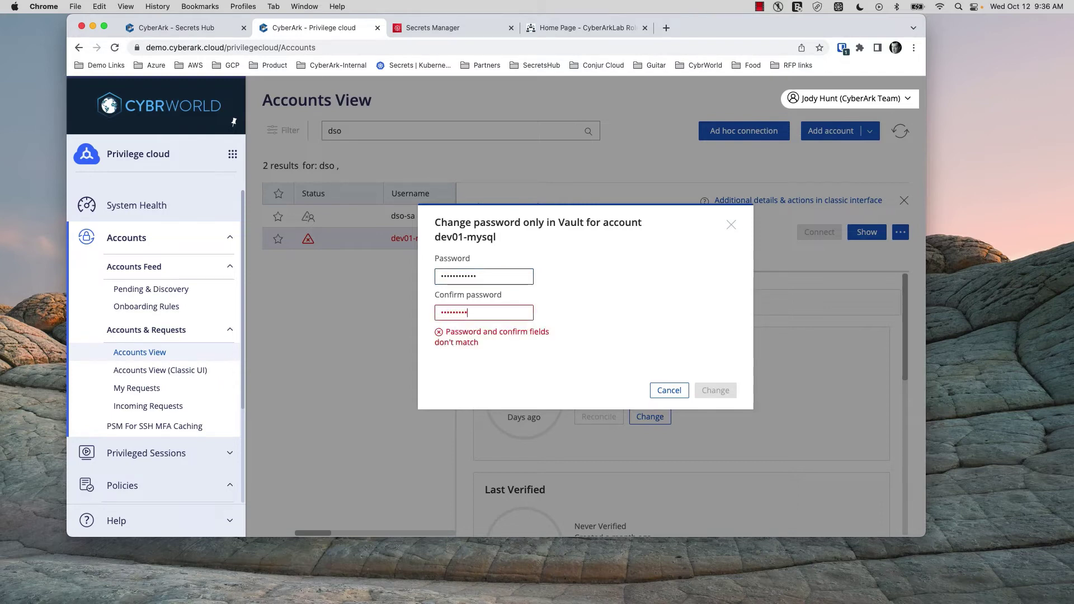
pyautogui.press('BackSpace')
pyautogui.press('BackSpace')
pyautogui.press('BackSpace')
pyautogui.press('BackSpace')
pyautogui.press('BackSpace')
pyautogui.press('BackSpace')
pyautogui.press('BackSpace')
pyautogui.write('************')
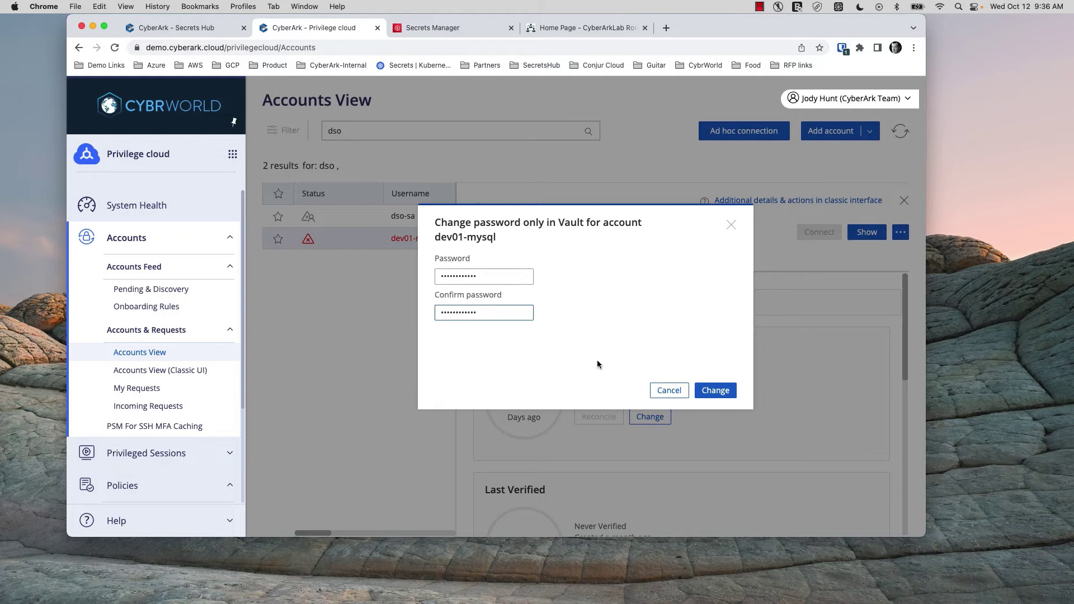
pyautogui.click(728, 395)
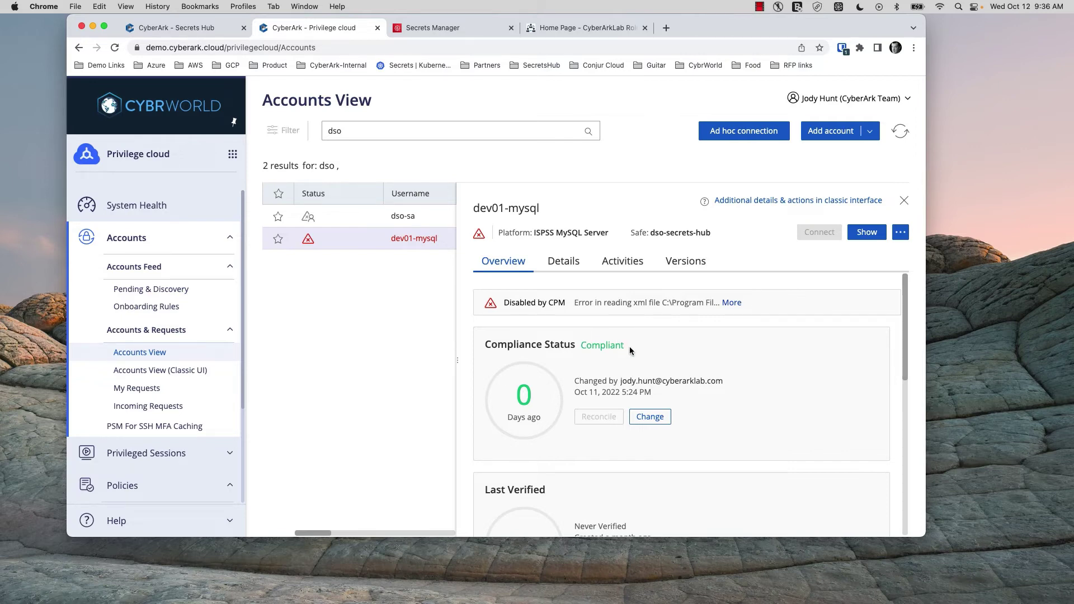
# Step: Switch to Secrets Hub from the services list and show its three AWS sync targets
pyautogui.click(229, 156)
pyautogui.click(361, 416)
pyautogui.click(233, 154)
pyautogui.click(285, 220)
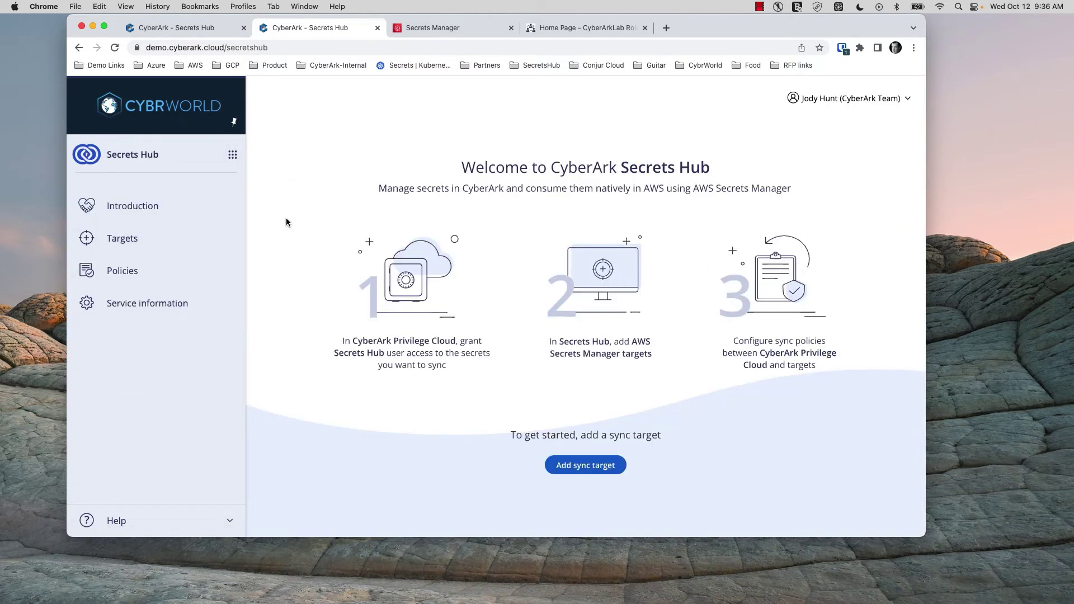
pyautogui.click(122, 243)
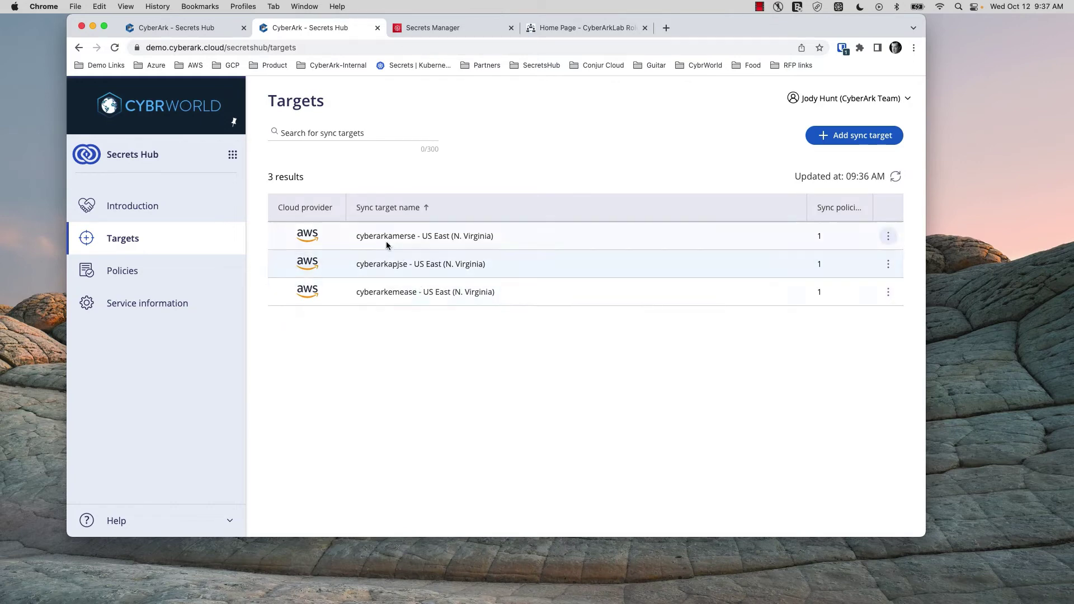
# Step: Preview the cyberarkamerse target's info card and open its row actions menu
pyautogui.moveTo(386, 239)
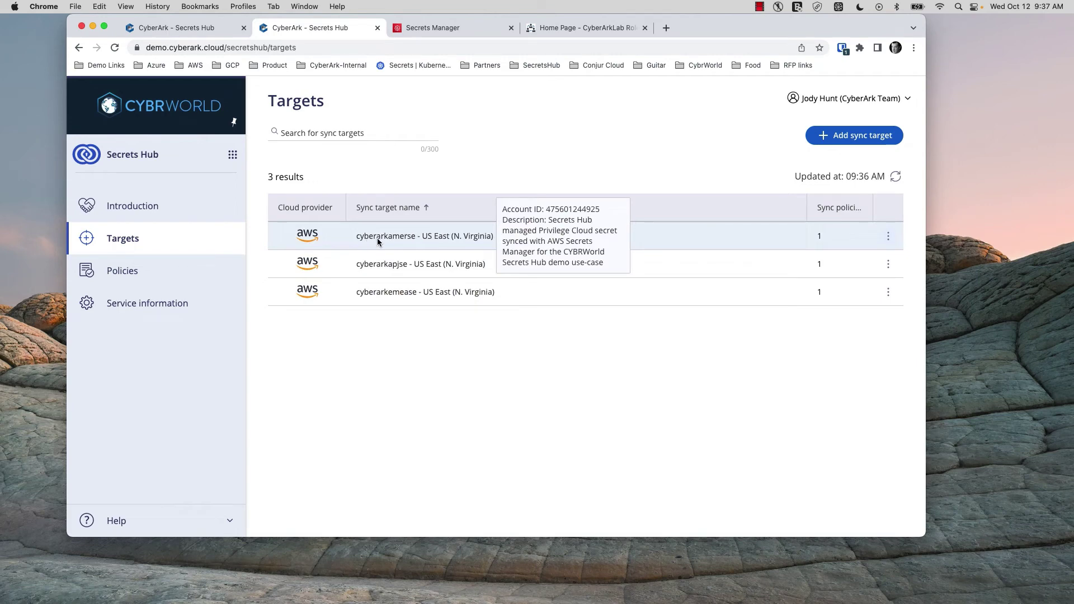
pyautogui.moveTo(472, 238)
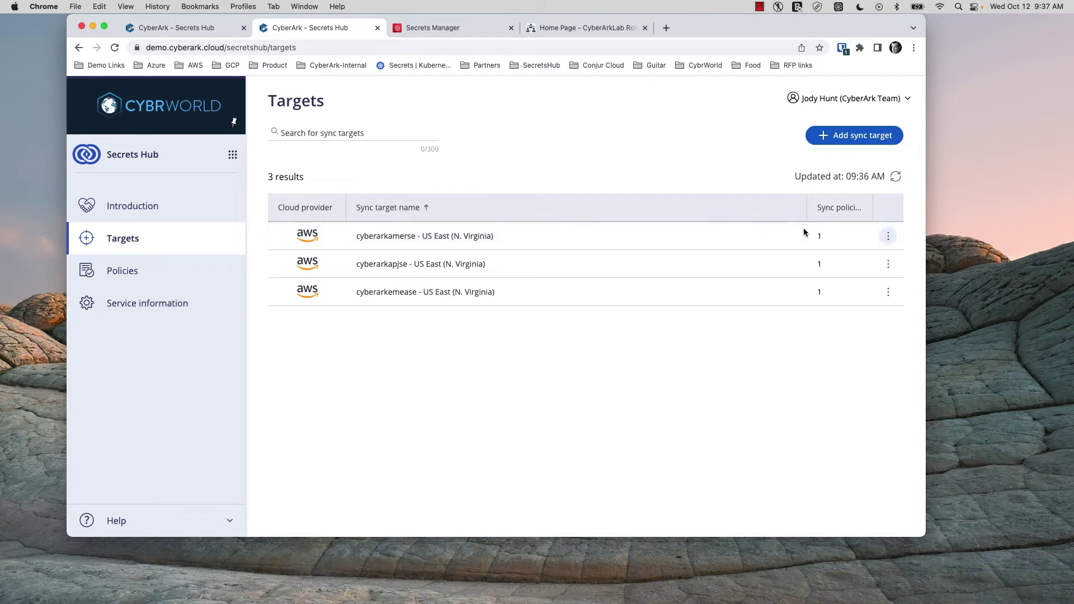
pyautogui.click(888, 237)
# Step: Edit the cyberarkamerse - US East (N. Virginia) target and scroll to its IAM role and description
pyautogui.click(771, 262)
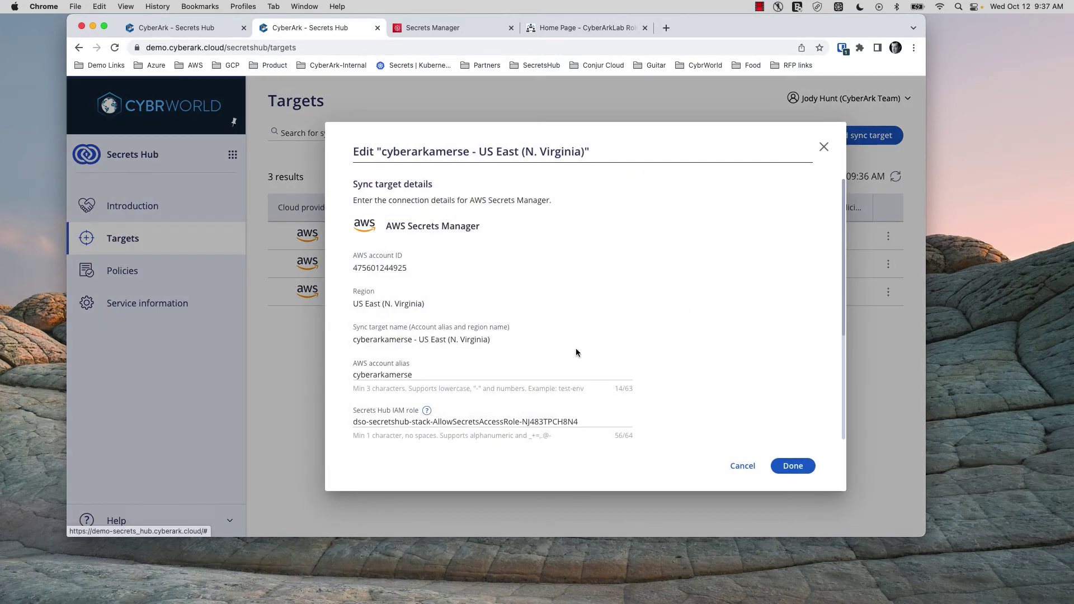
pyautogui.scroll(-2, 507, 379)
pyautogui.scroll(-3, 507, 379)
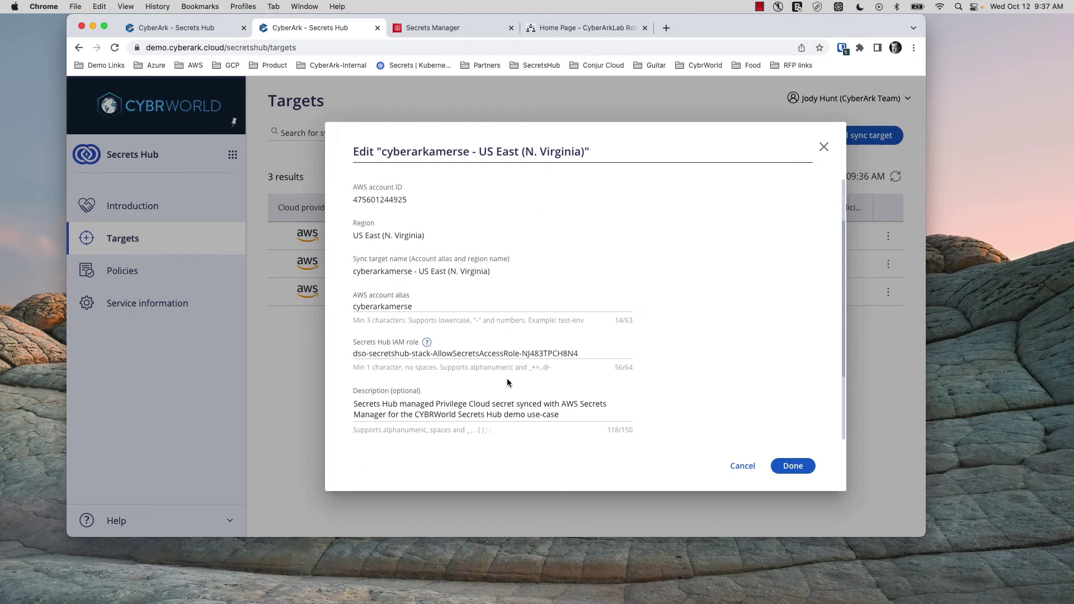
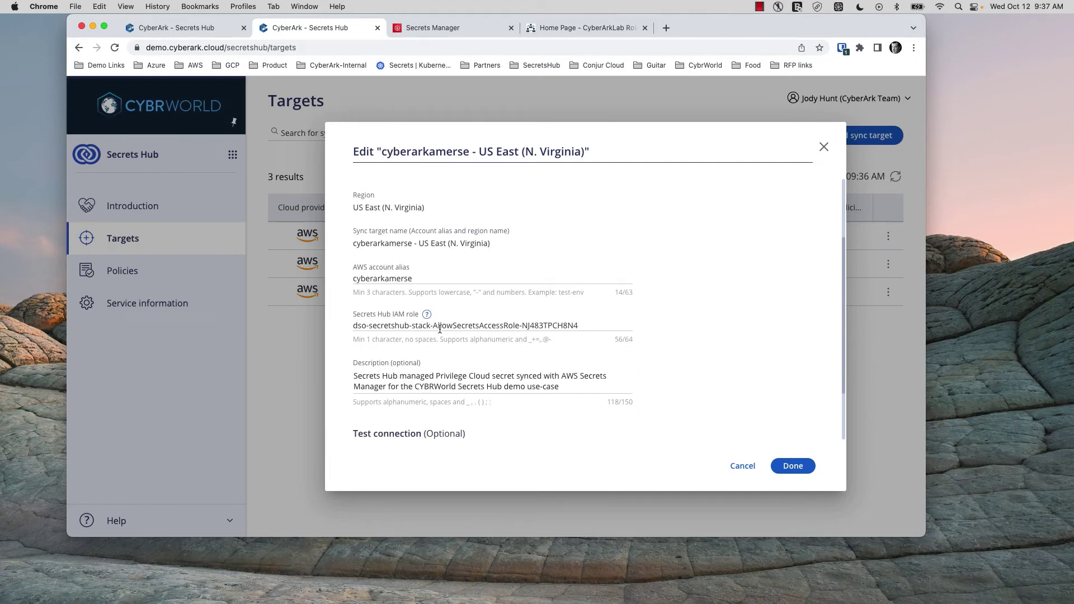
# Step: Inspect the sync target's IAM role and connection settings, then discard the edit without saving
pyautogui.click(402, 315)
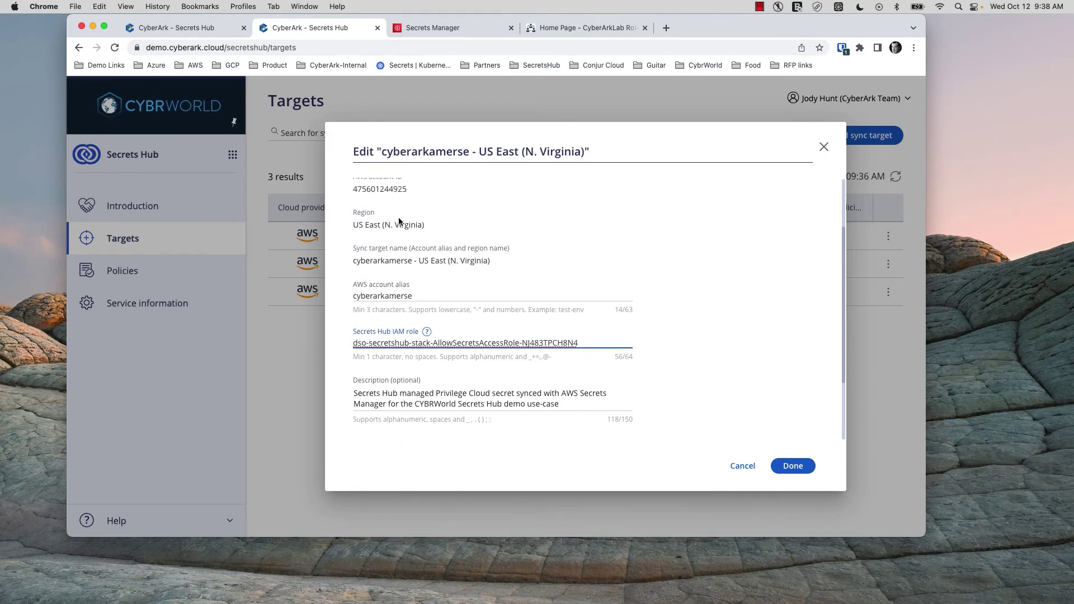
pyautogui.scroll(-1, 447, 342)
pyautogui.scroll(3, 447, 342)
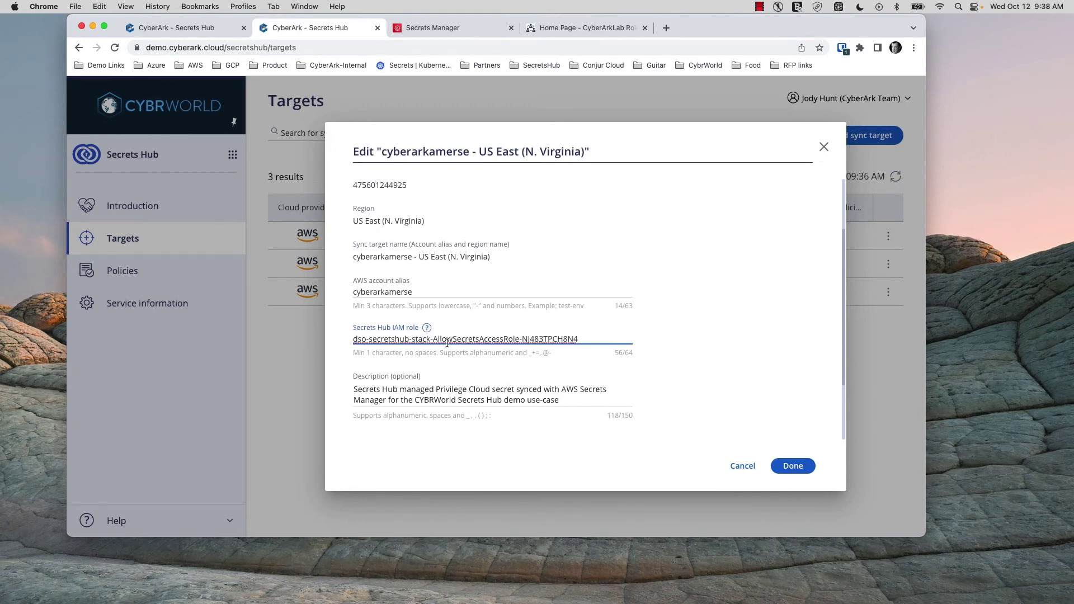
pyautogui.scroll(-2, 446, 343)
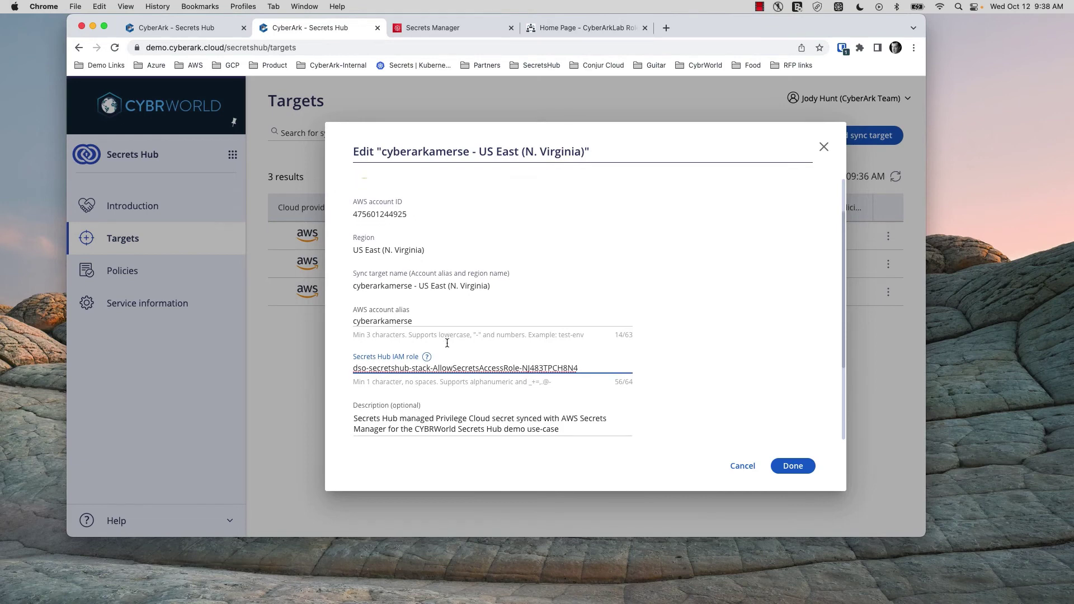
pyautogui.scroll(-2, 447, 343)
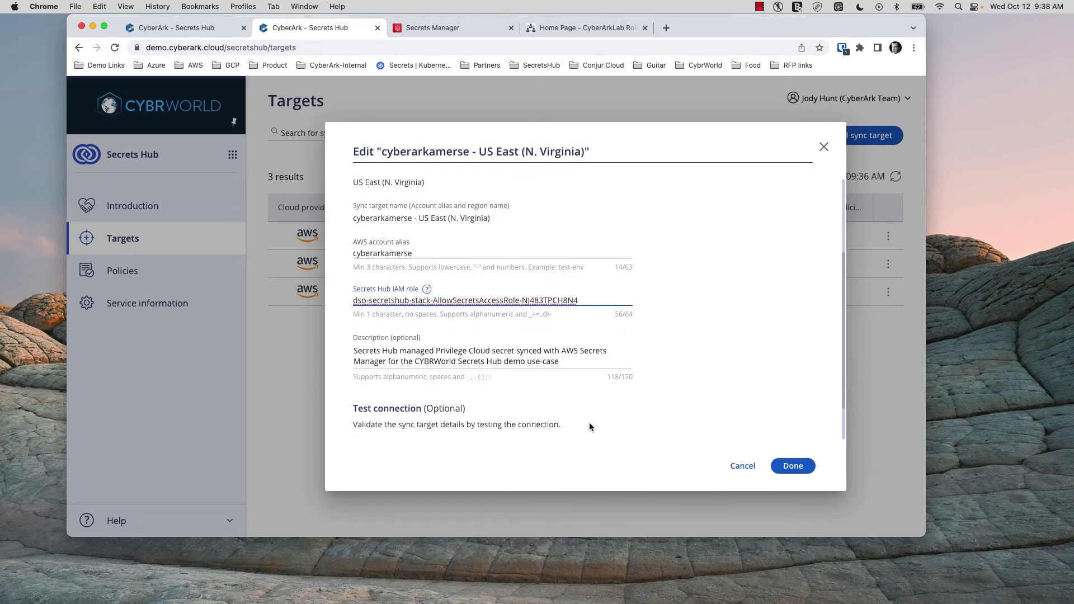
pyautogui.scroll(-2, 589, 422)
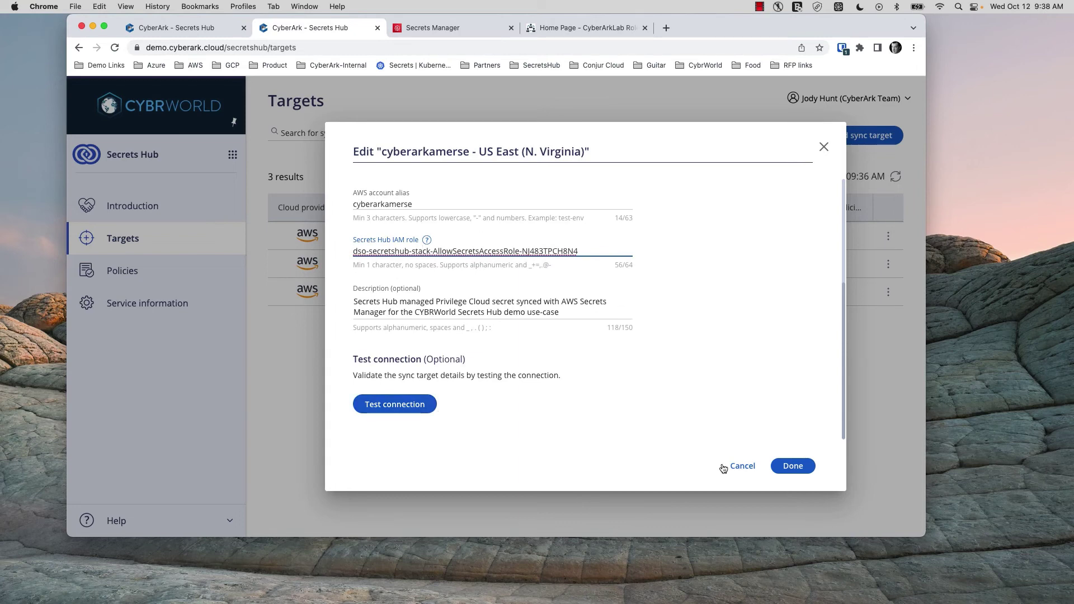
pyautogui.click(740, 465)
pyautogui.click(748, 469)
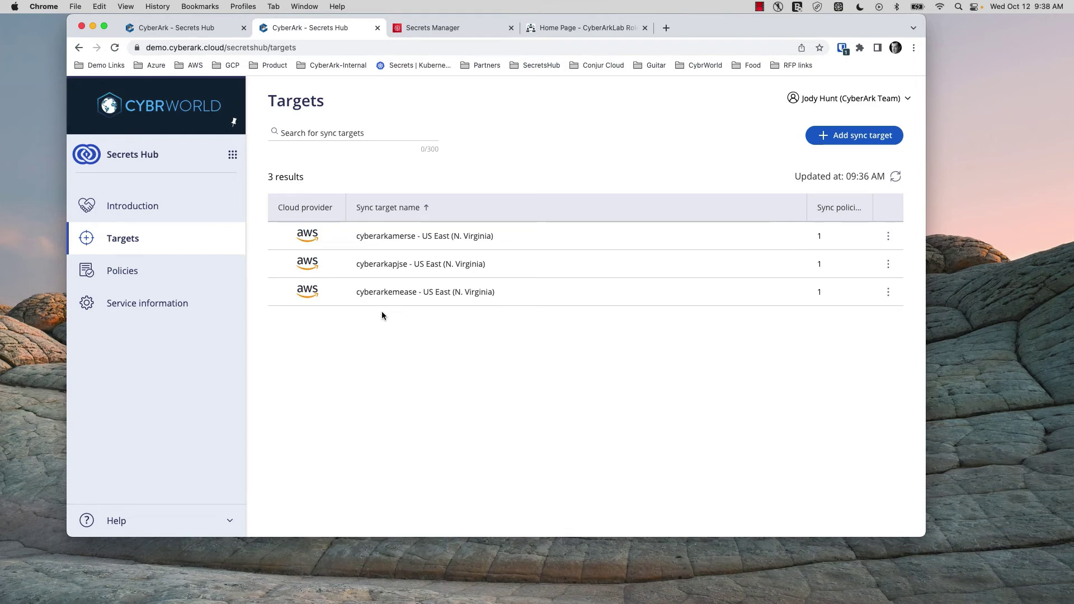
# Step: Review the three Secrets Hub sync policies, then go to the AWS Secrets Manager secrets list
pyautogui.click(116, 274)
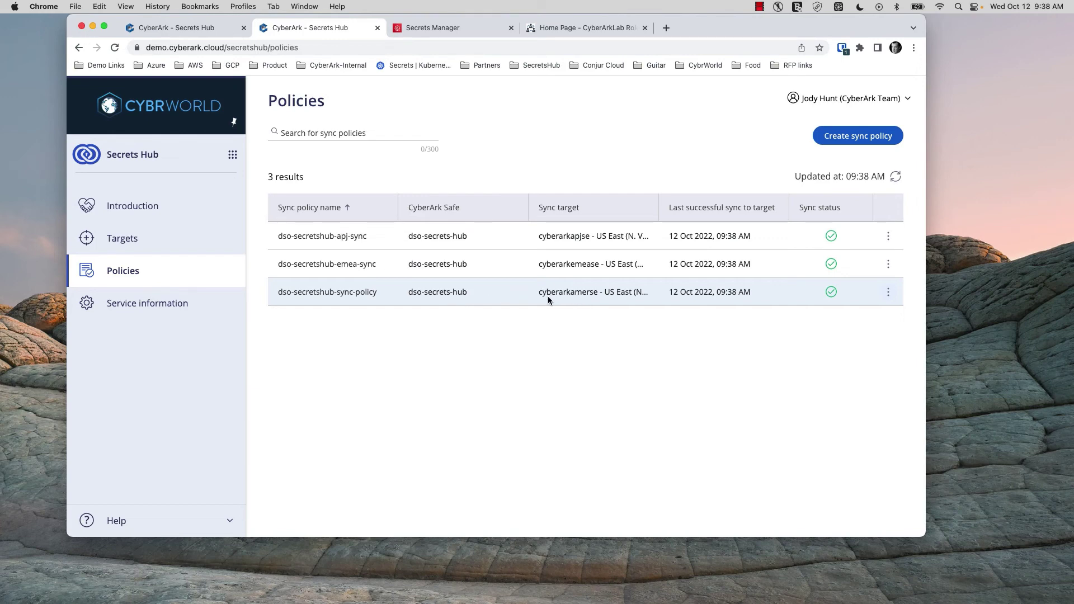
pyautogui.click(455, 31)
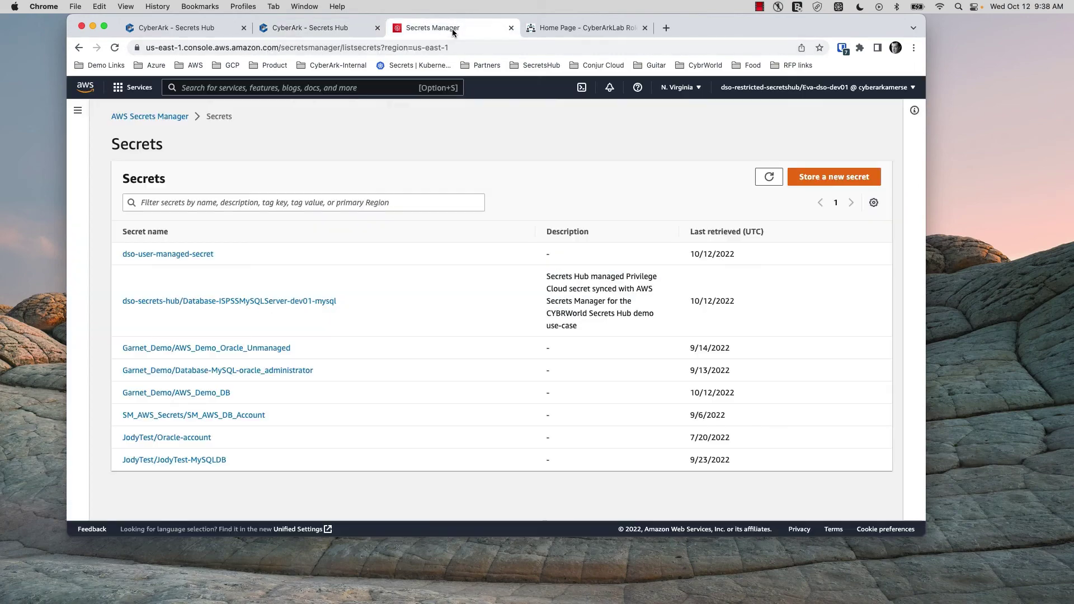
# Step: Open dso-secrets-hub/Database-ISPSSMySQLServer-dev01-mysql and retrieve its username, platformId and password values
pyautogui.click(243, 301)
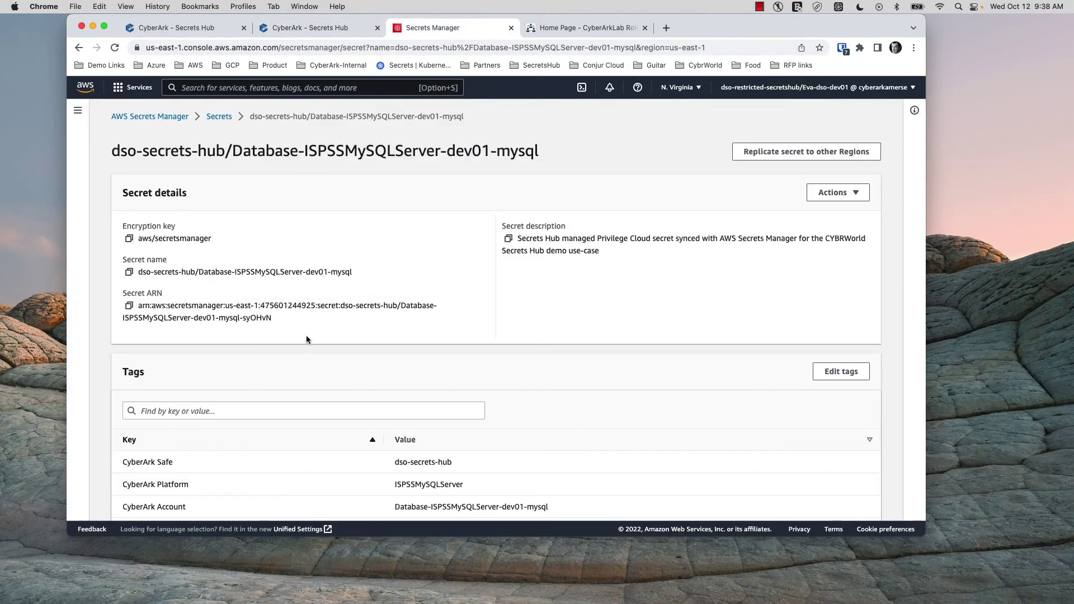
pyautogui.scroll(-3, 307, 339)
pyautogui.click(810, 402)
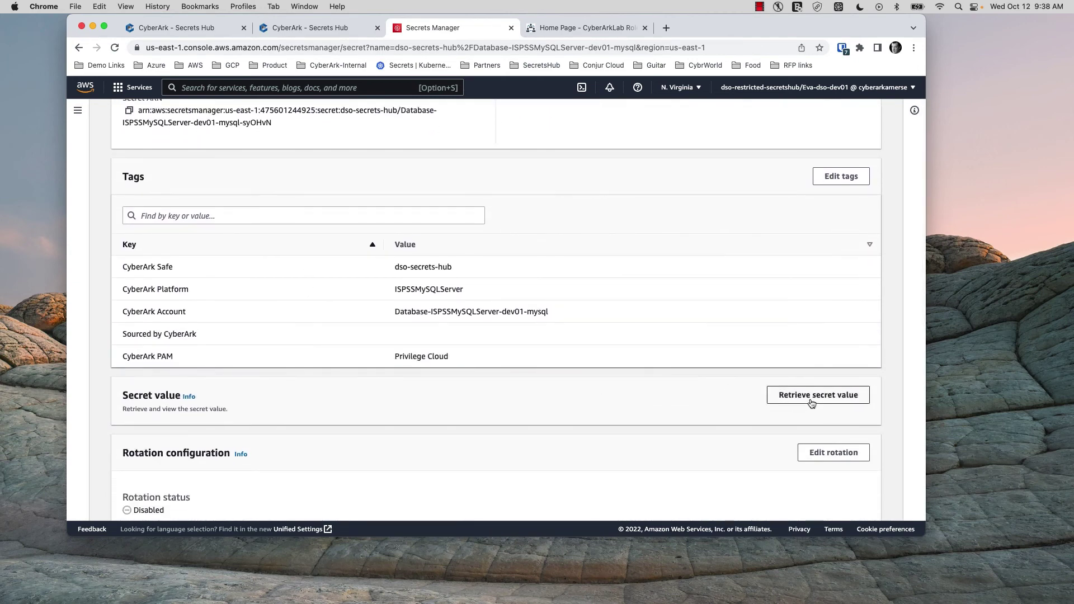
pyautogui.scroll(-1, 599, 459)
pyautogui.scroll(-3, 595, 457)
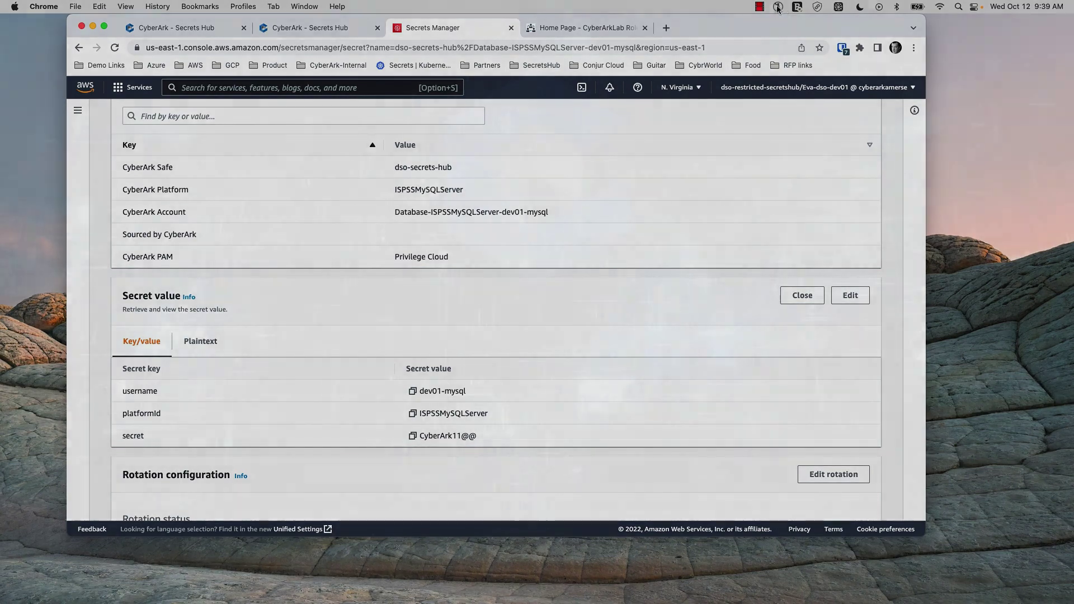
pyautogui.click(759, 6)
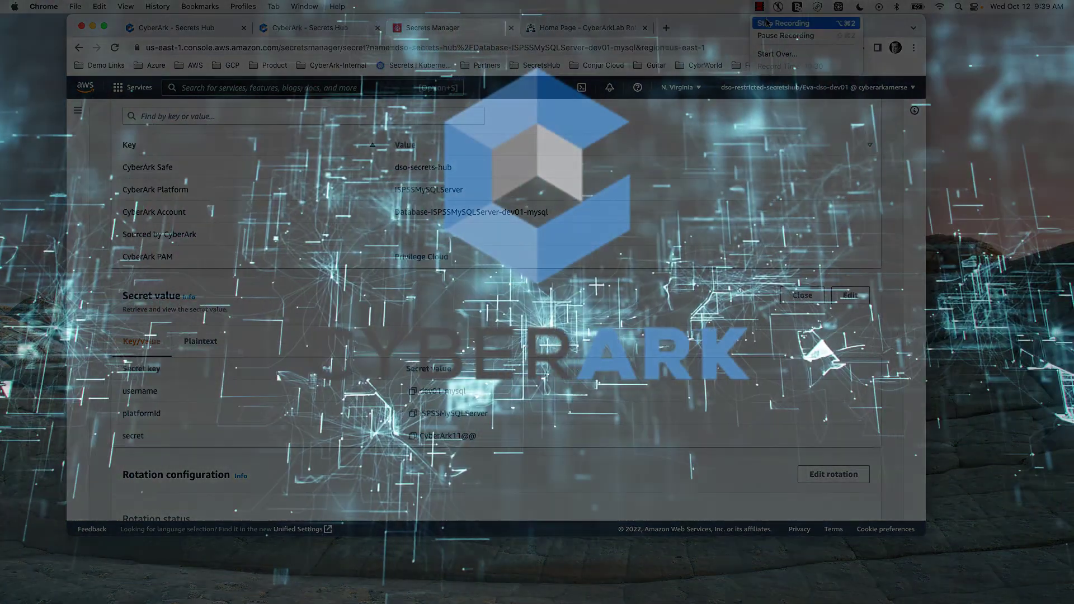